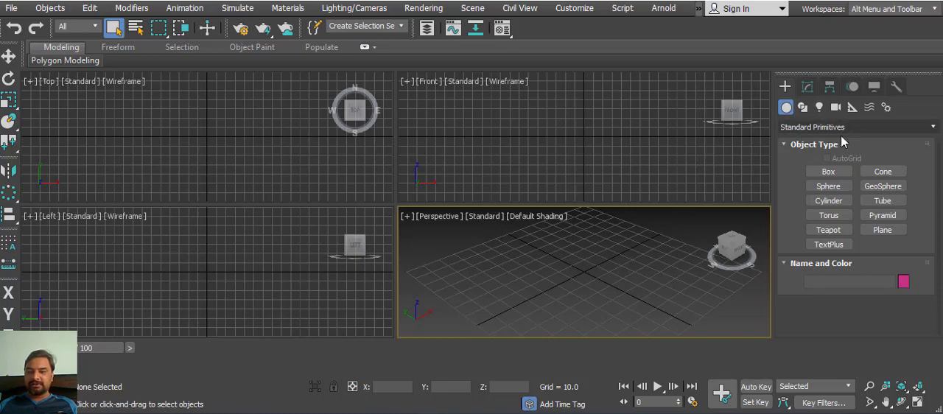
Step: List the Extended Primitives object types and maximize the Perspective viewport
left_click(898, 130)
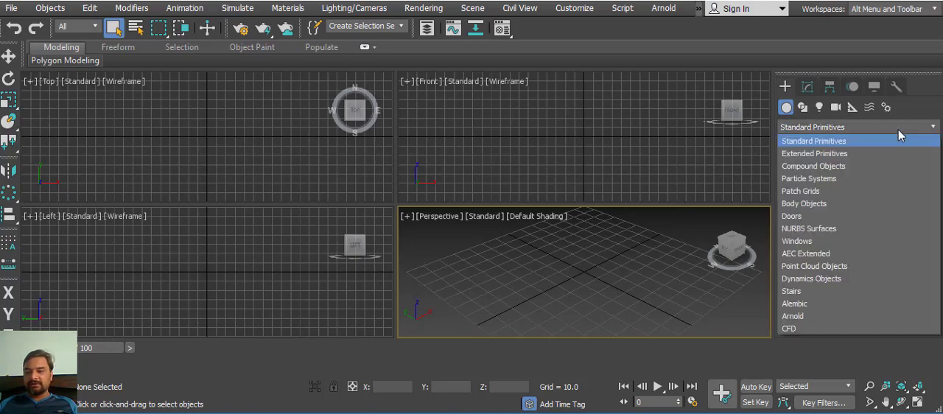
left_click(832, 154)
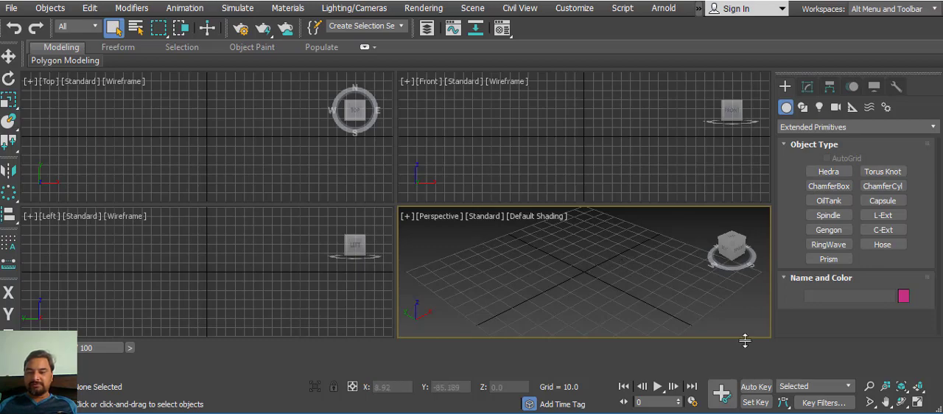
left_click(917, 402)
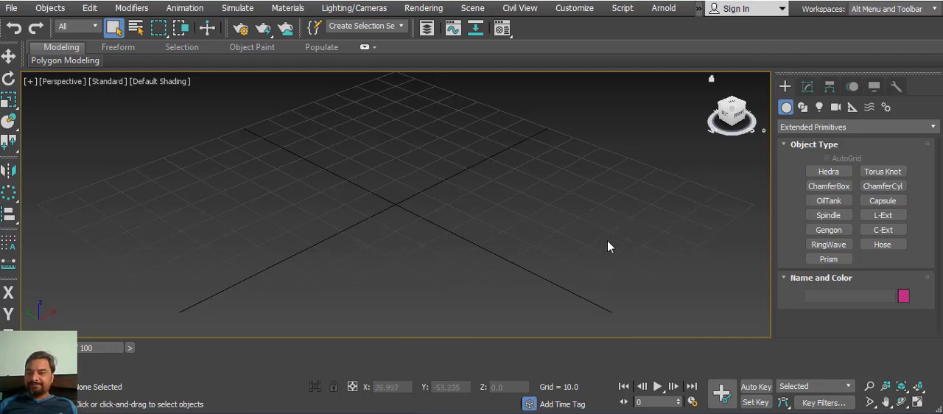
Step: Create a Hedra near the centre of the grid in the Perspective viewport and view it from several sides
left_click(826, 172)
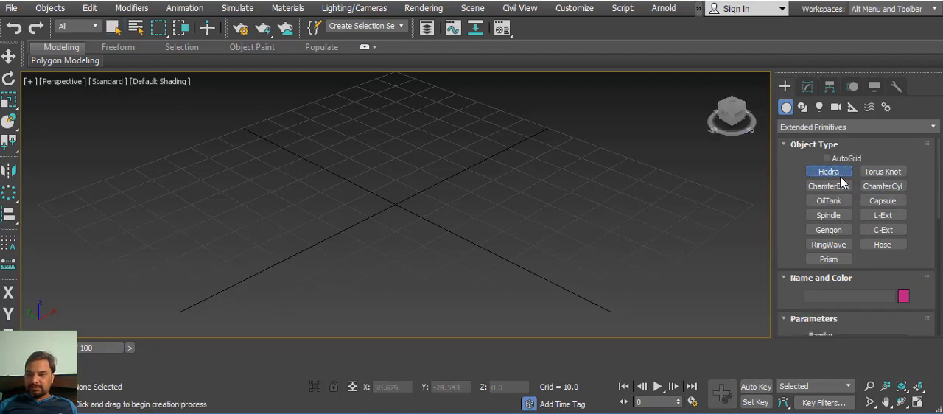
middle_click_drag(459, 233, 496, 235)
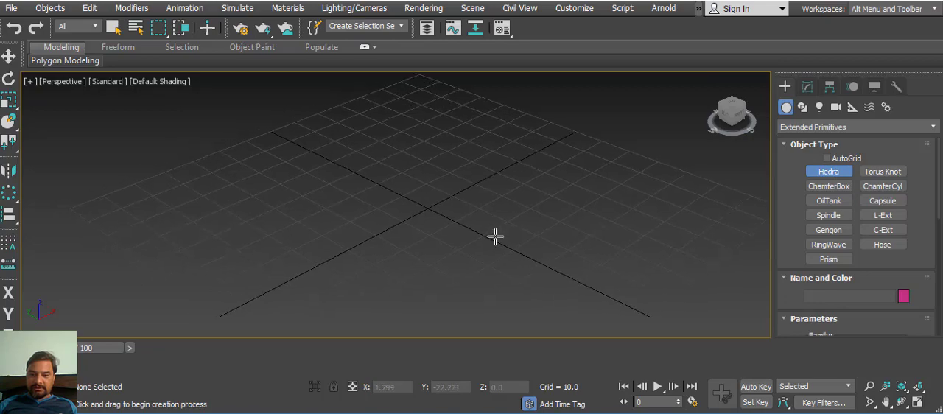
left_click_drag(444, 201, 444, 225)
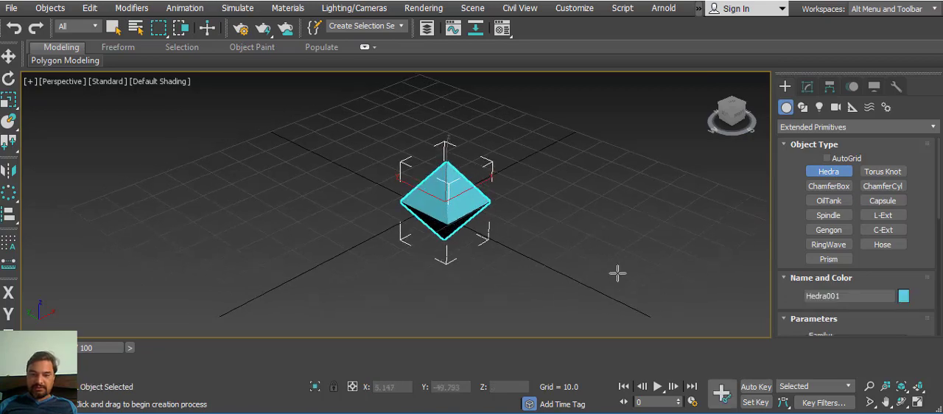
middle_click_drag(541, 250, 516, 250, "alt")
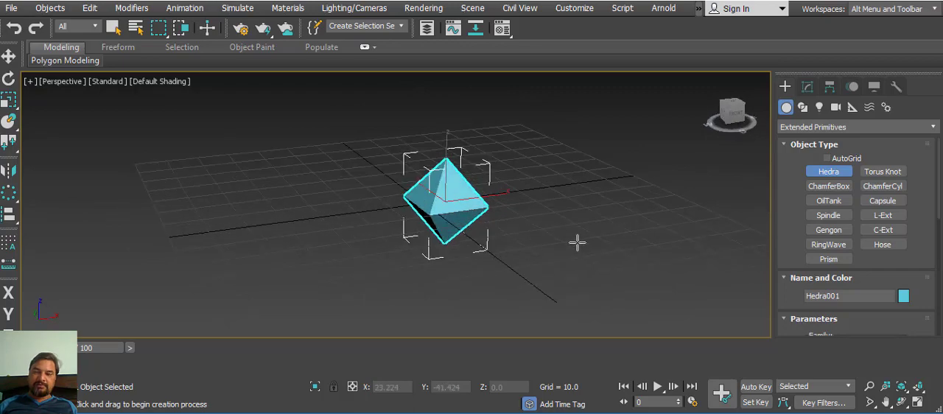
middle_click_drag(582, 233, 591, 248, "alt")
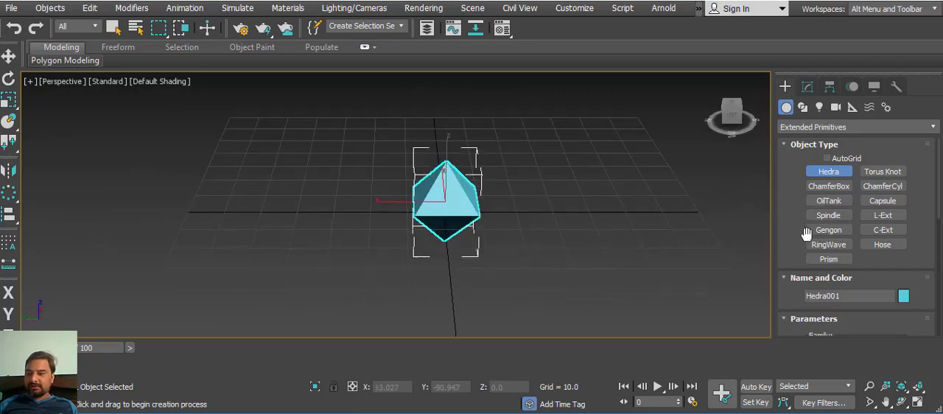
Step: Try the Cube/Octa and Dodec/Icos families on the hedra and view each shape from several sides
left_click(808, 88)
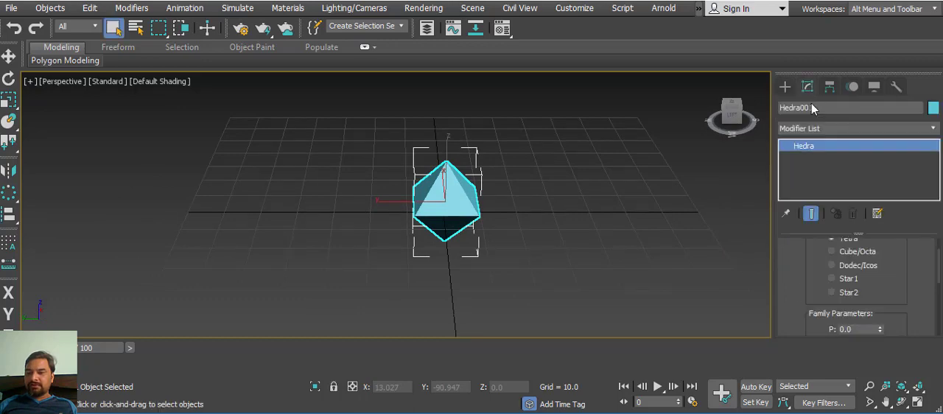
left_click_drag(807, 265, 807, 300)
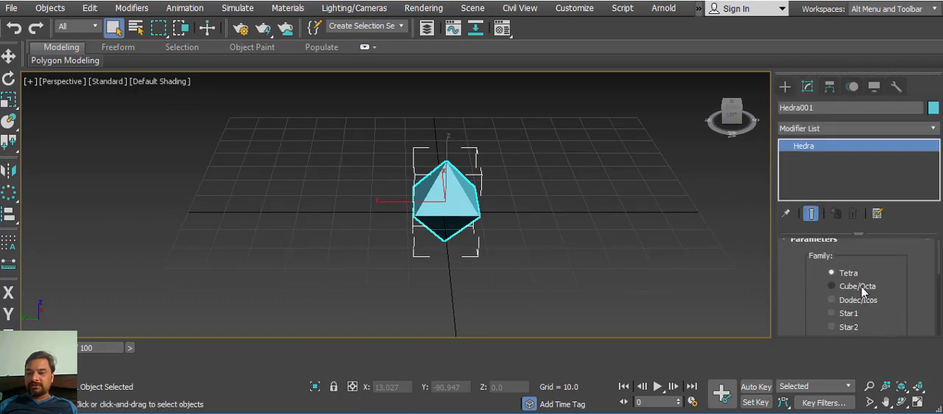
left_click_drag(892, 268, 892, 267)
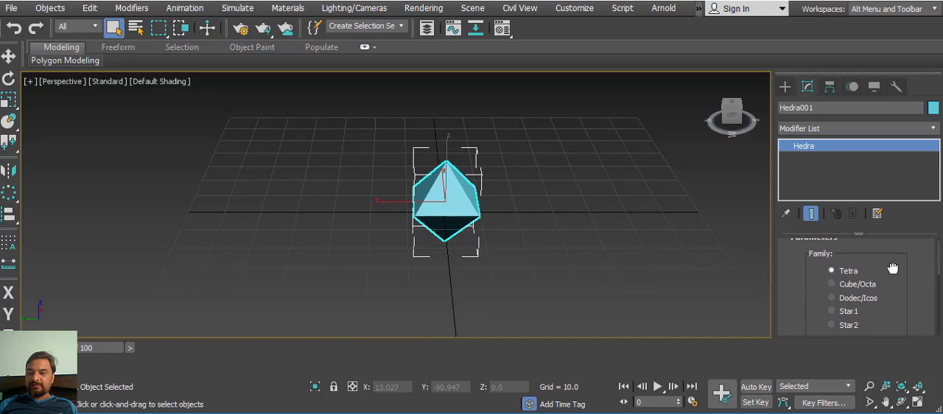
left_click(832, 285)
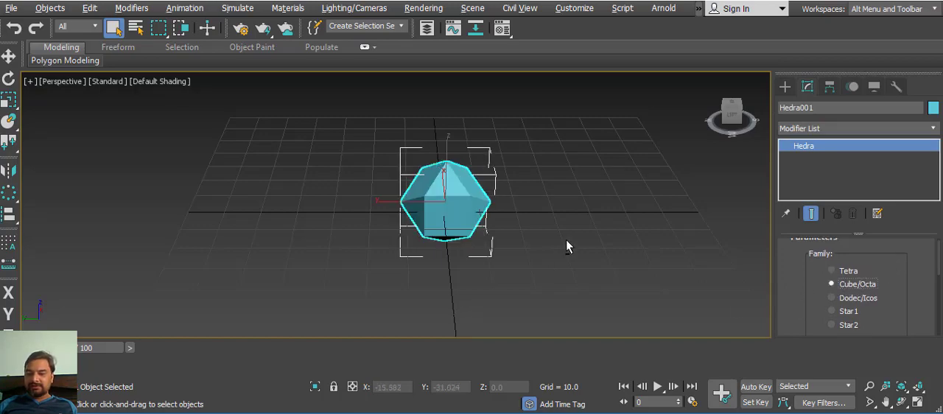
middle_click_drag(566, 247, 560, 206, "alt")
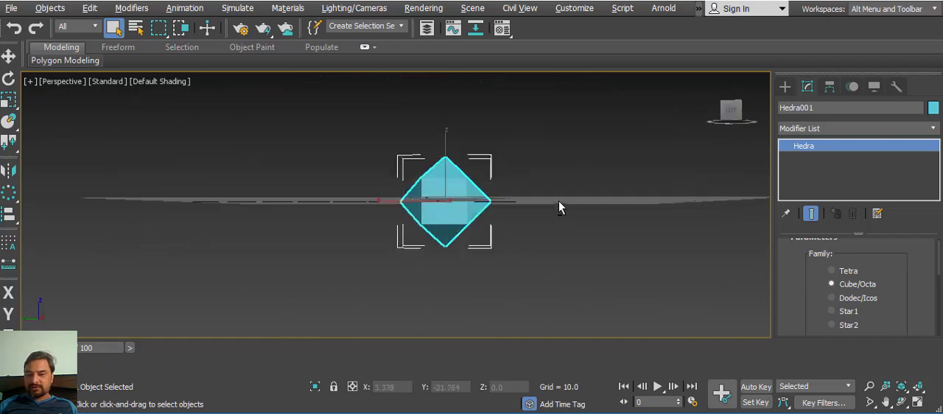
left_click(835, 299)
middle_click_drag(659, 236, 669, 252, "alt")
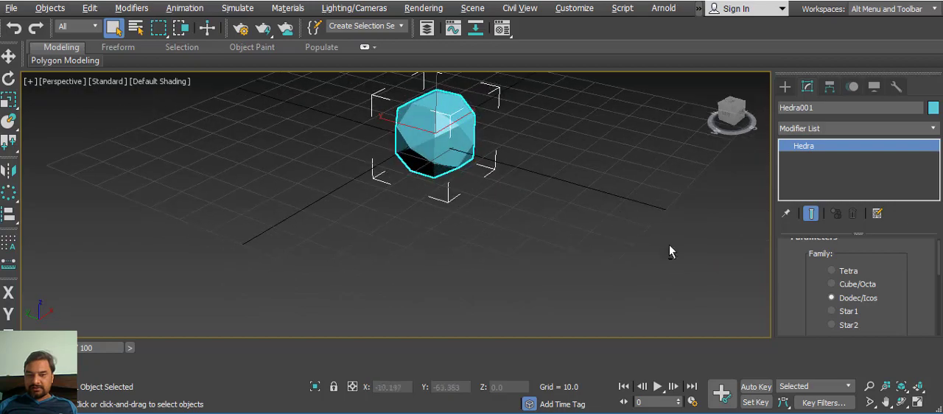
Step: Set the hedra's family to Star1 and inspect the spiked shape up close
left_click(835, 311)
scroll(669, 257, "up", 6)
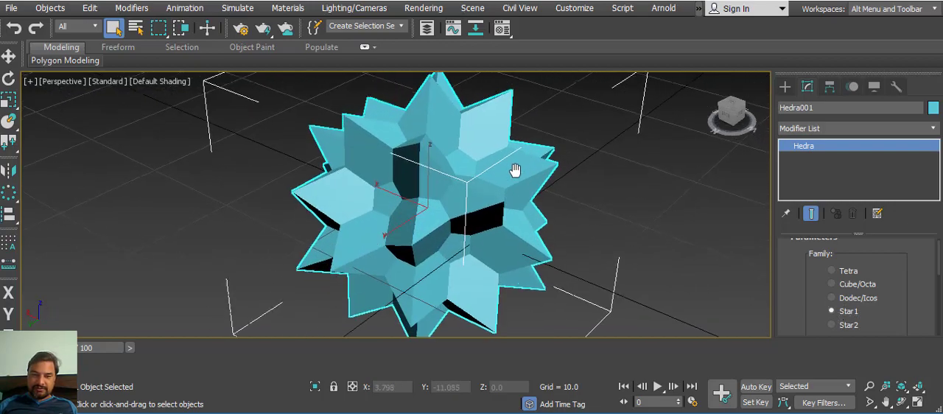
middle_click_drag(514, 170, 527, 183, "alt")
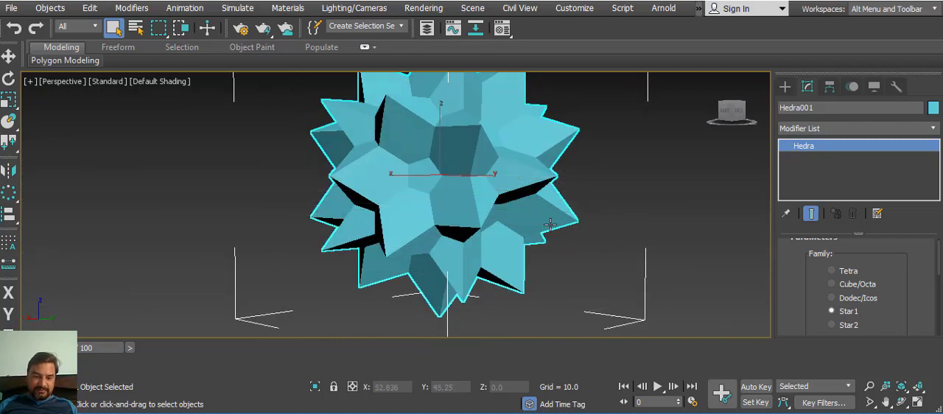
Step: Hide the selection brackets and the grid in the Perspective viewport
key("j")
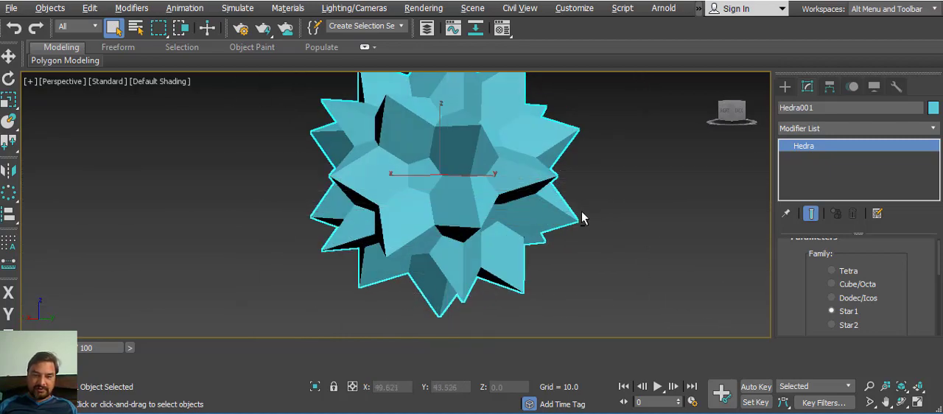
middle_click_drag(582, 218, 525, 227, "alt")
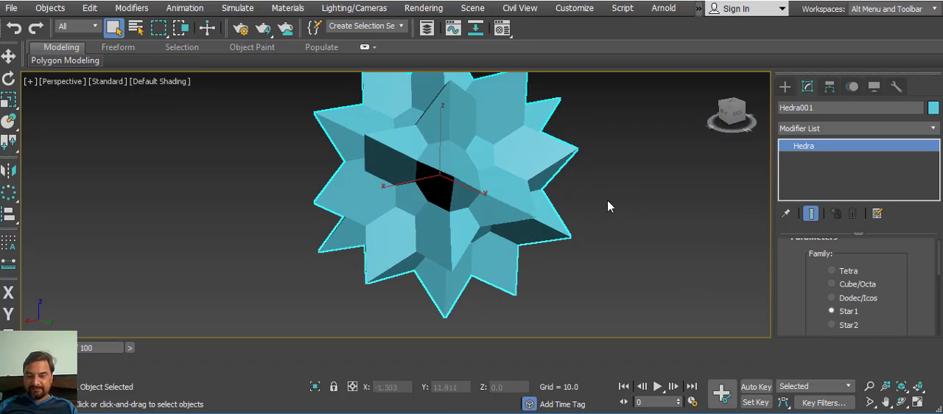
key("j")
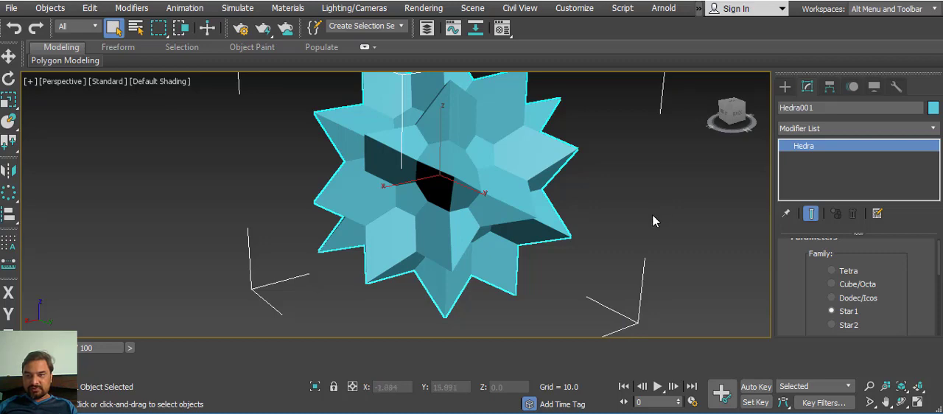
key("j")
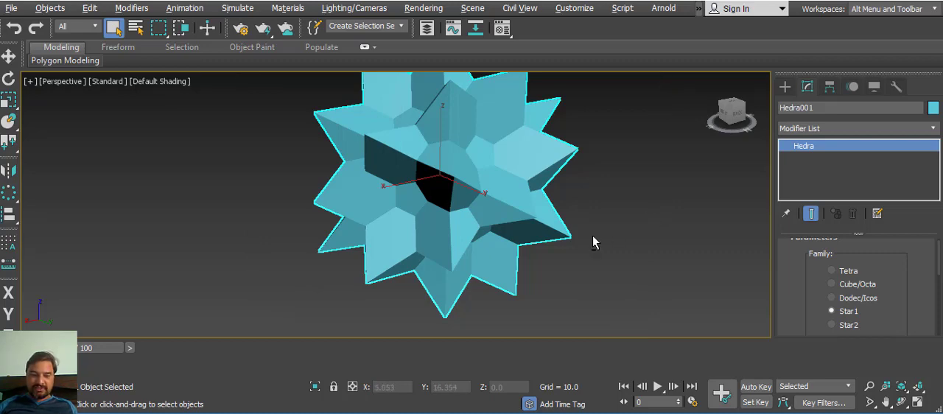
key("g")
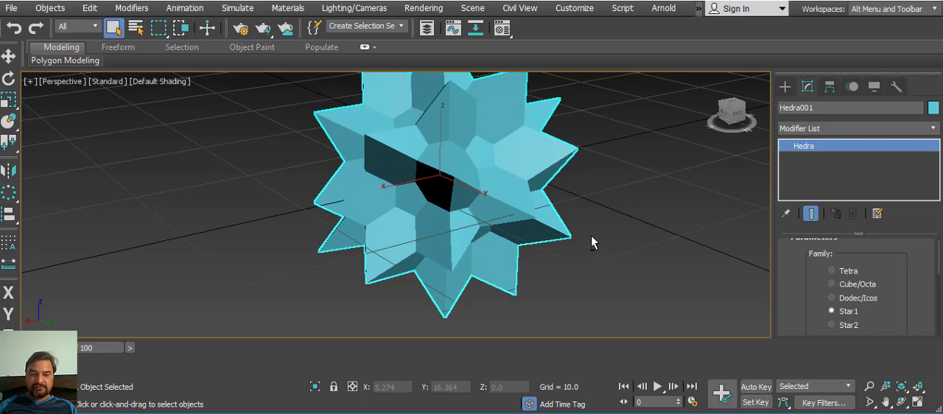
key("g")
Step: Clone the Star1 hedra as a single copy beside it in the negative X direction
middle_click_drag(590, 235, 508, 221, "alt")
key("w")
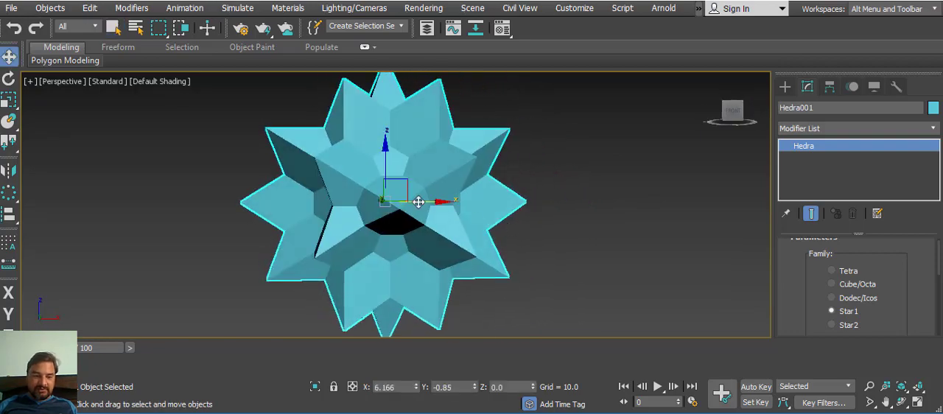
left_click_drag(444, 202, 148, 209, "shift")
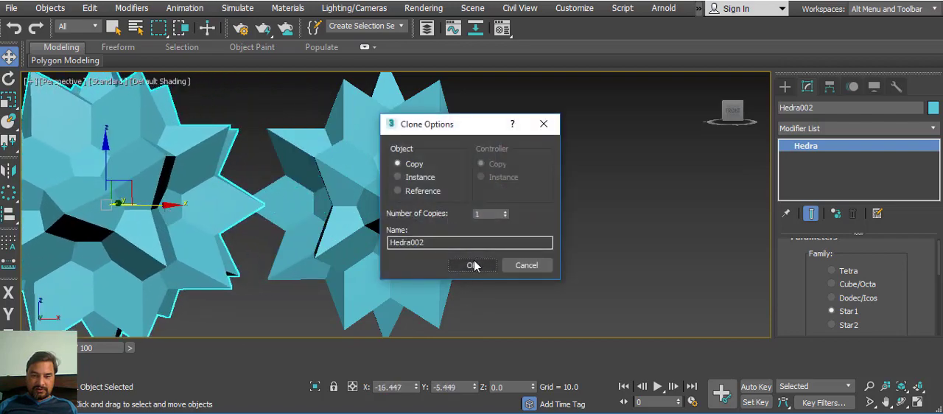
left_click(472, 265)
scroll(427, 221, "down", 6)
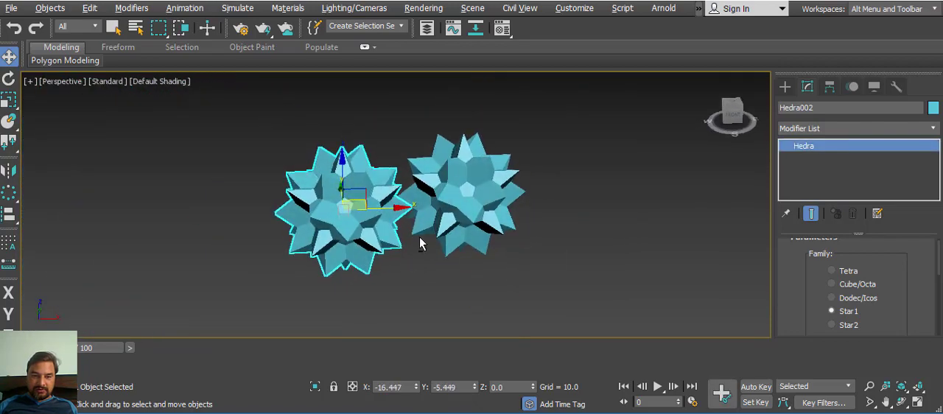
Step: Clone the new hedra once more as a copy, farther along negative X, to make a row of three
middle_click_drag(420, 244, 454, 189, "alt")
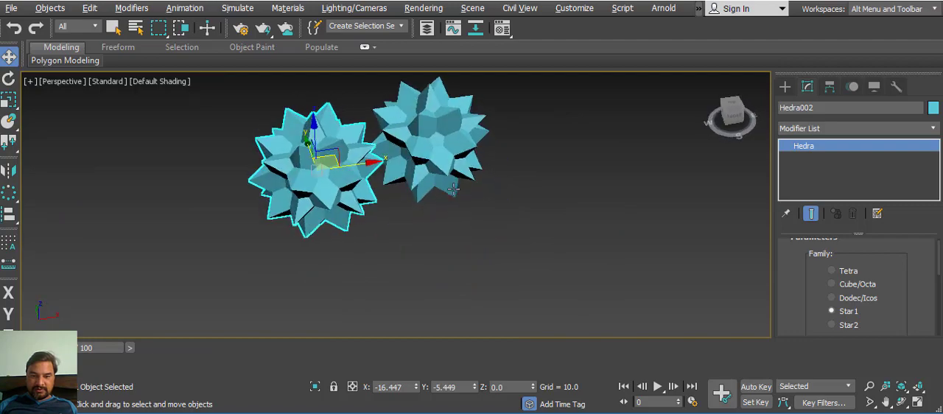
left_click_drag(377, 173, 169, 189)
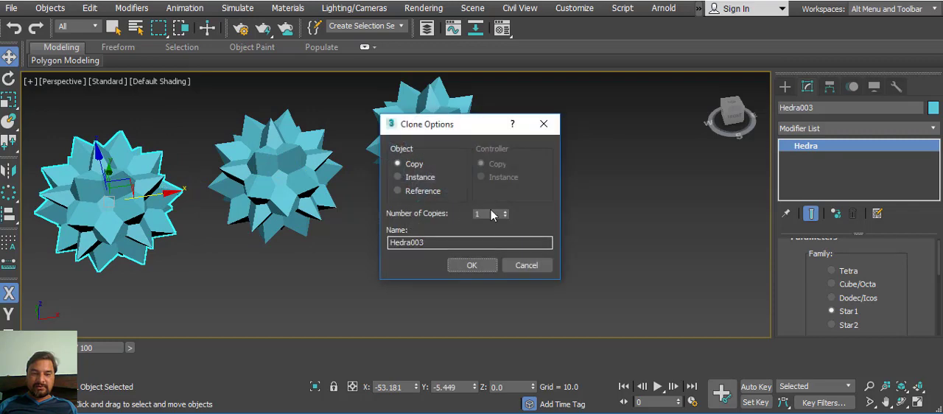
left_click(472, 265)
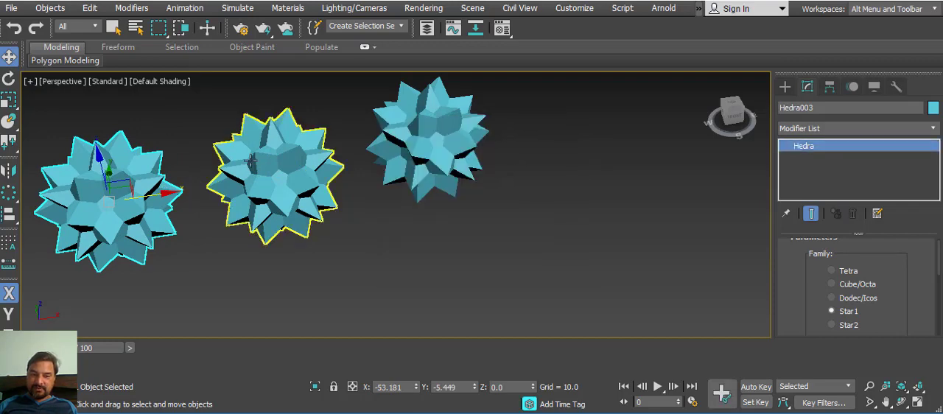
Step: Set the middle hedra's family to Tetra and the family of the one farthest along negative X to Dodec/Icos
left_click(276, 177)
left_click(832, 271)
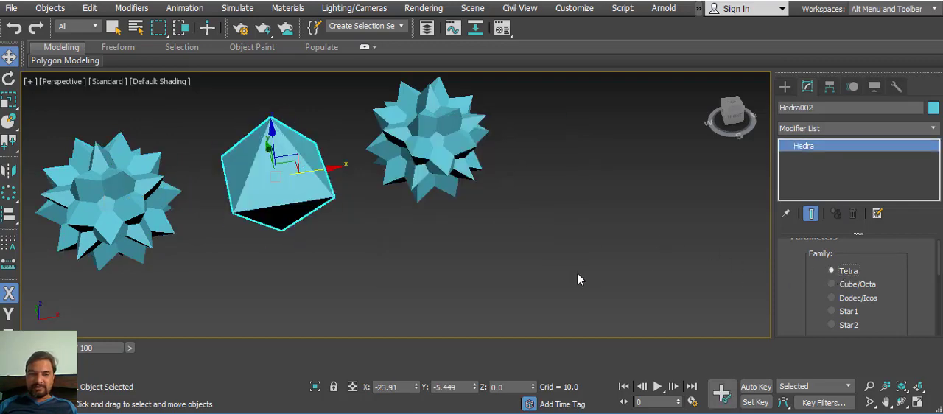
left_click(111, 171)
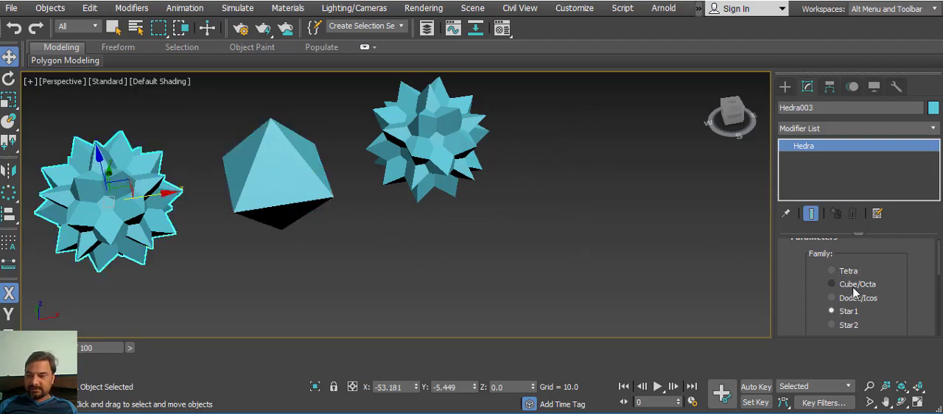
left_click(852, 295)
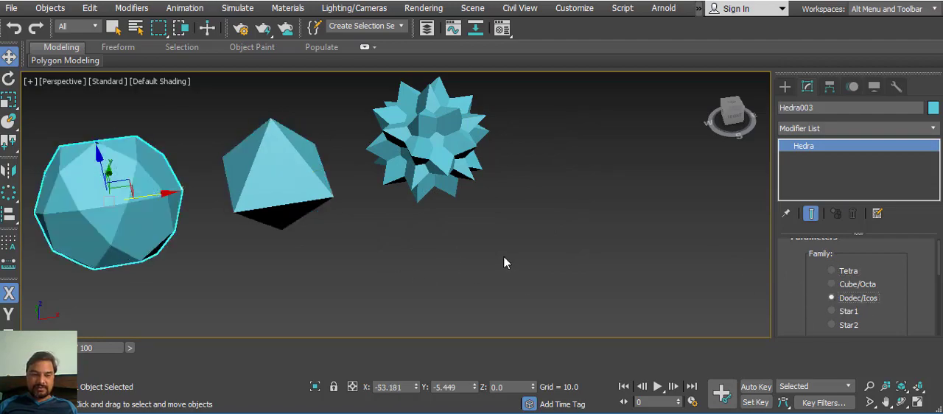
Step: Clone the remaining Star1 hedra along positive X with 3 copies and bring the extended row into view
middle_click_drag(503, 263, 457, 208, "alt")
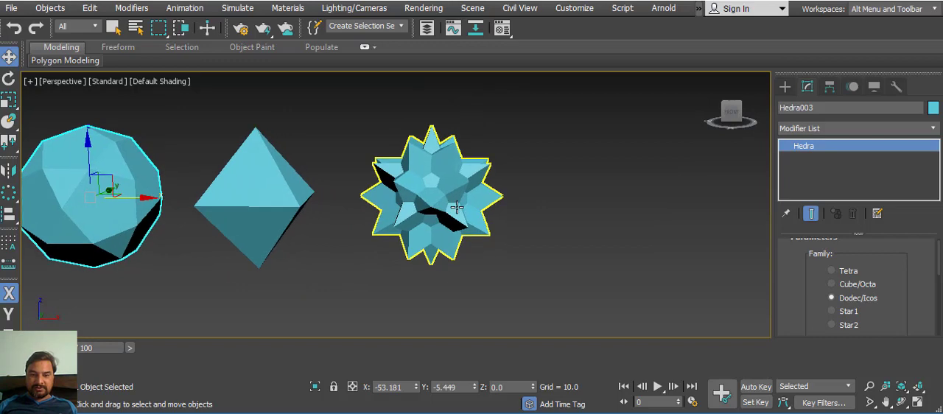
left_click(456, 209)
left_click_drag(487, 197, 666, 196, "shift")
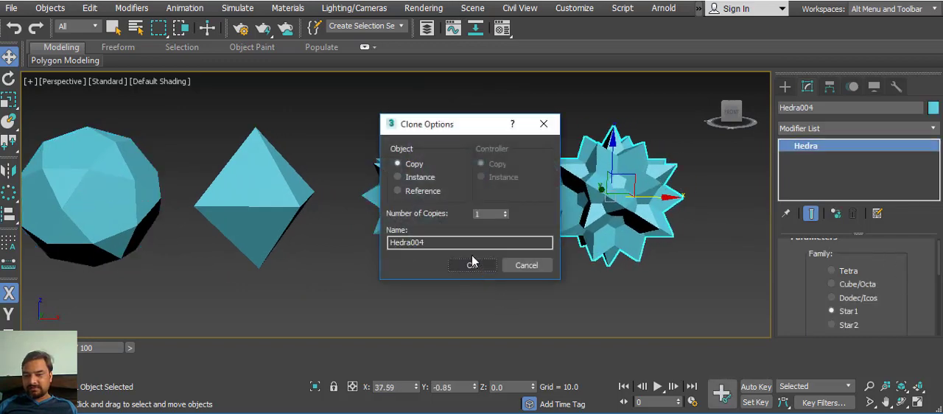
left_click(505, 212)
left_click(505, 212)
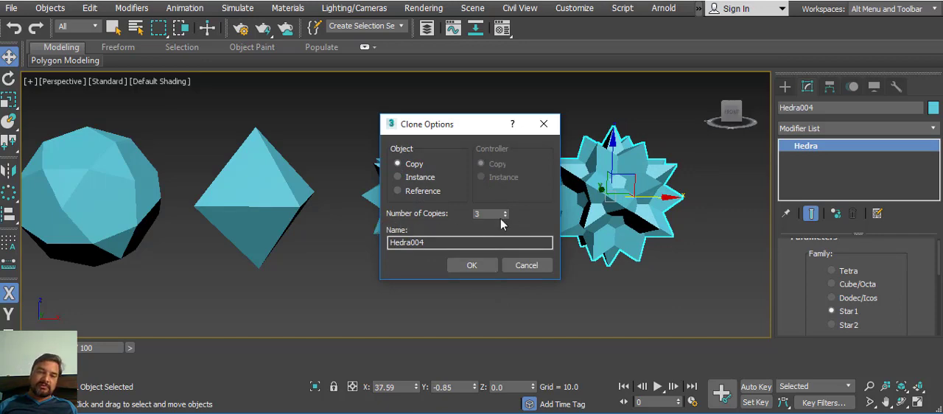
left_click(474, 266)
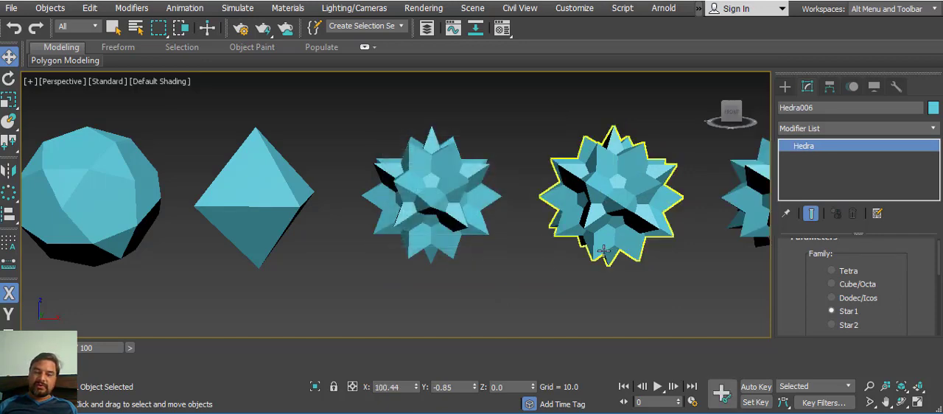
middle_click_drag(602, 250, 467, 225)
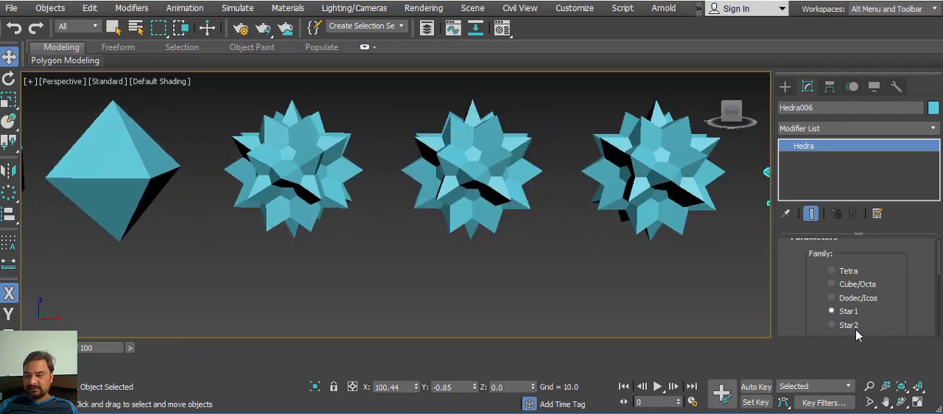
Step: Set the family of the second Star1 hedra in the positive X direction to Star2 and check its shape from other angles
left_click(517, 218)
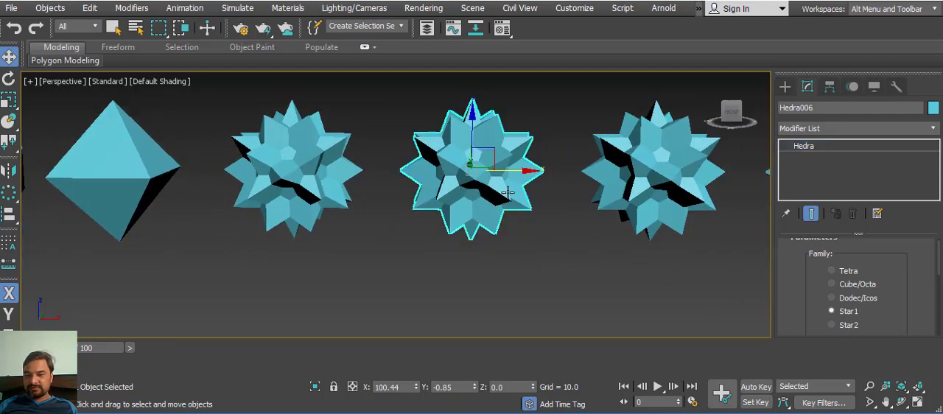
left_click(831, 325)
mouse_move(585, 248)
middle_mouse_down("alt")
mouse_move(543, 316)
mouse_move(494, 218)
mouse_move(553, 246)
mouse_move(537, 213)
mouse_move(617, 218)
mouse_move(479, 211)
mouse_move(492, 255)
mouse_move(535, 224)
mouse_move(583, 236)
middle_mouse_up("alt")
middle_click_drag(704, 221, 591, 257, "alt")
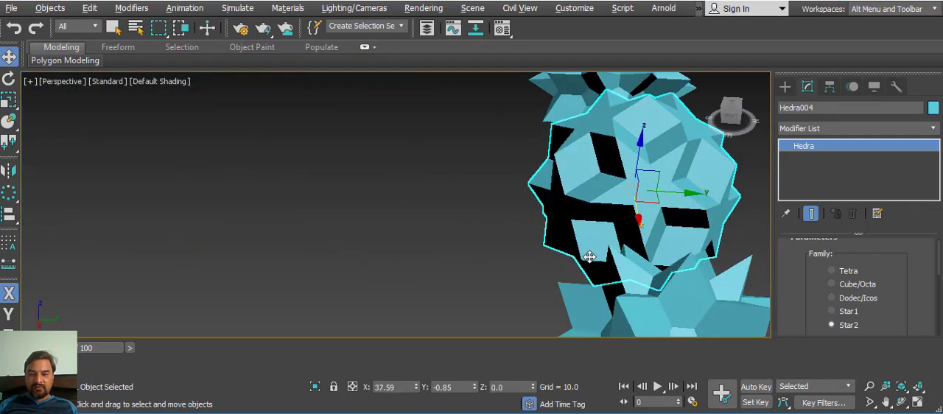
middle_click_drag(650, 246, 570, 251)
middle_click_drag(570, 251, 552, 223)
Step: Set the Star2 hedra's family parameter P to 0.44
scroll(598, 243, "down", 2)
left_click_drag(901, 273, 911, 182)
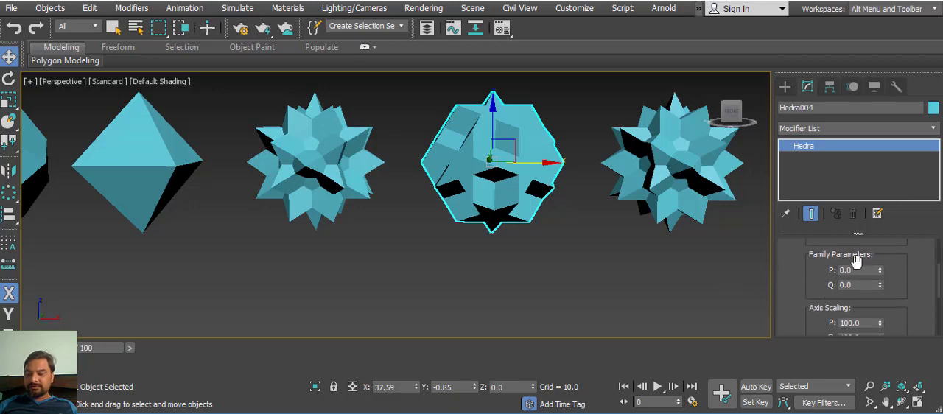
left_click_drag(880, 271, 873, 234)
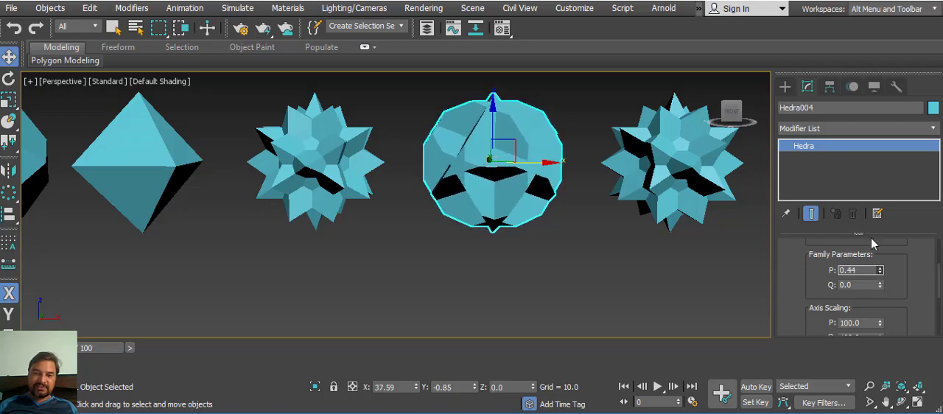
Step: Set the family parameters of the hedra farthest along positive X to P 0.09 and Q 0.76
middle_click_drag(667, 261, 479, 265)
left_click(613, 173)
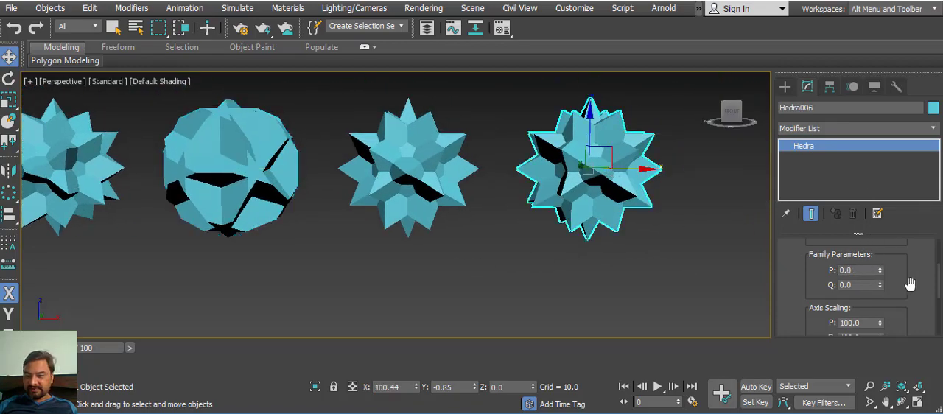
left_click_drag(882, 288, 871, 239)
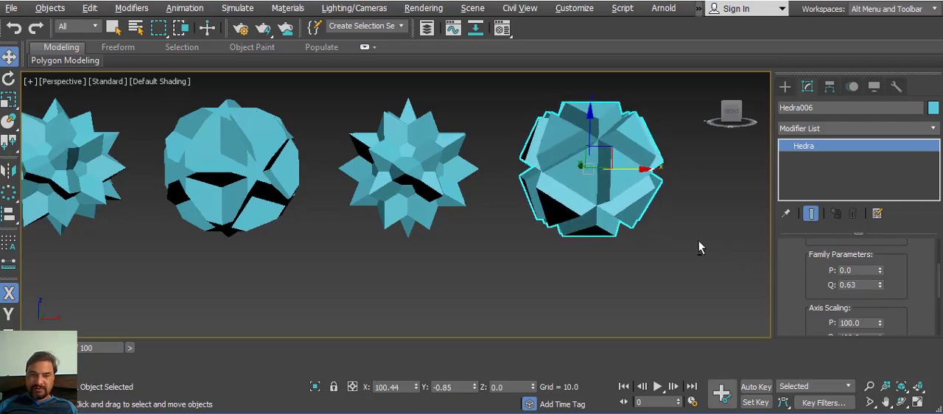
middle_click_drag(698, 240, 682, 281, "alt")
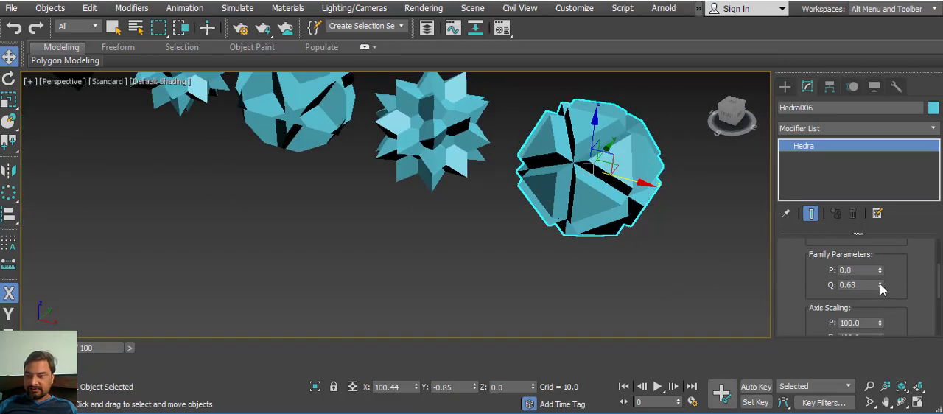
left_click_drag(880, 288, 881, 267)
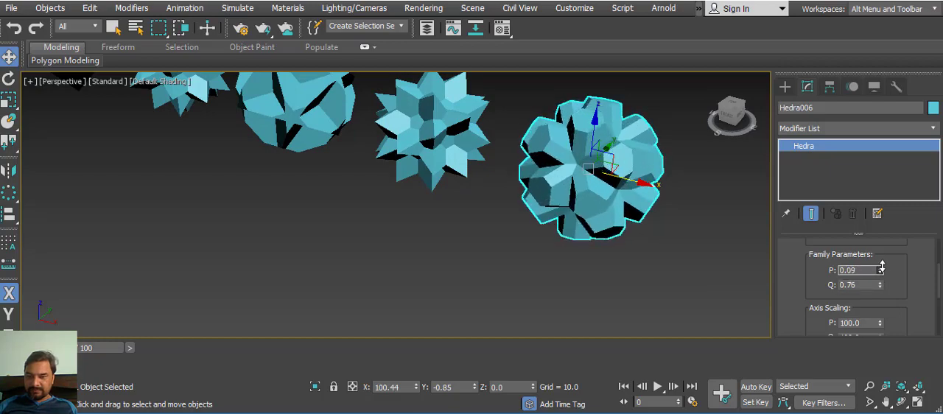
mouse_move(644, 250)
middle_mouse_down("alt")
mouse_move(508, 239)
mouse_move(679, 242)
mouse_move(651, 256)
middle_mouse_up("alt")
scroll(796, 286, "down", 1)
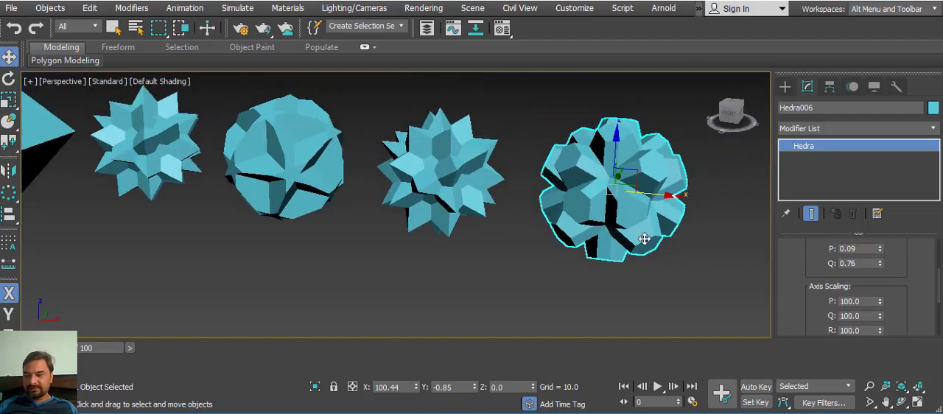
Step: Clone the end hedra once along positive X, placing the copy at about X 128.8
middle_click_drag(624, 222, 532, 241)
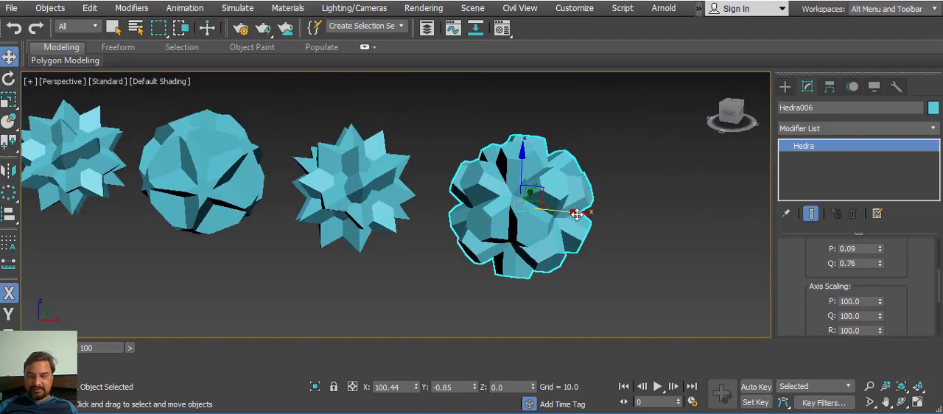
mouse_move(582, 218)
left_mouse_down("shift")
mouse_move(747, 221)
mouse_move(752, 229)
left_mouse_up("shift")
left_click(490, 265)
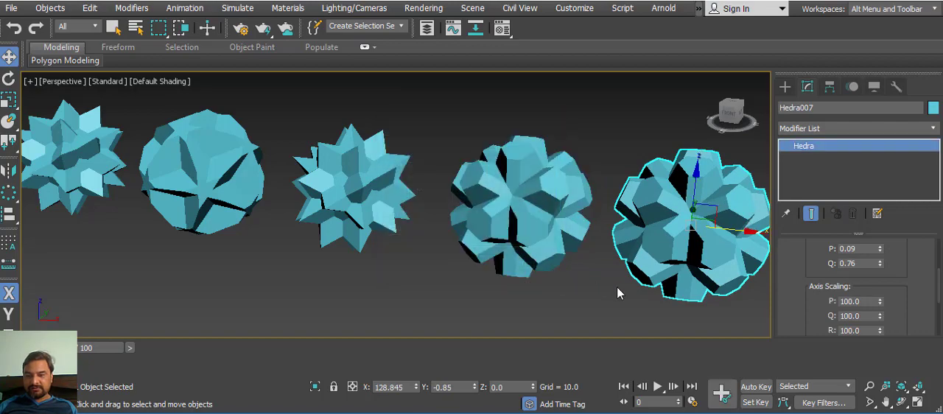
Step: Set the new end hedra's axis scaling to P 0.0, Q 89.5 and R 549.5 for long spikes
middle_click_drag(617, 292, 507, 255)
mouse_move(810, 303)
left_mouse_down()
mouse_move(810, 238)
mouse_move(883, 274)
mouse_move(915, 411)
left_mouse_up()
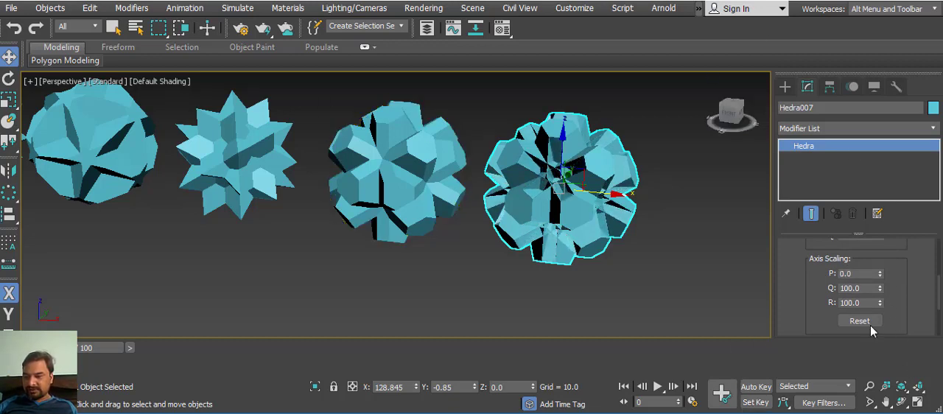
left_click_drag(878, 289, 794, 326)
left_click_drag(755, 172, 722, 310)
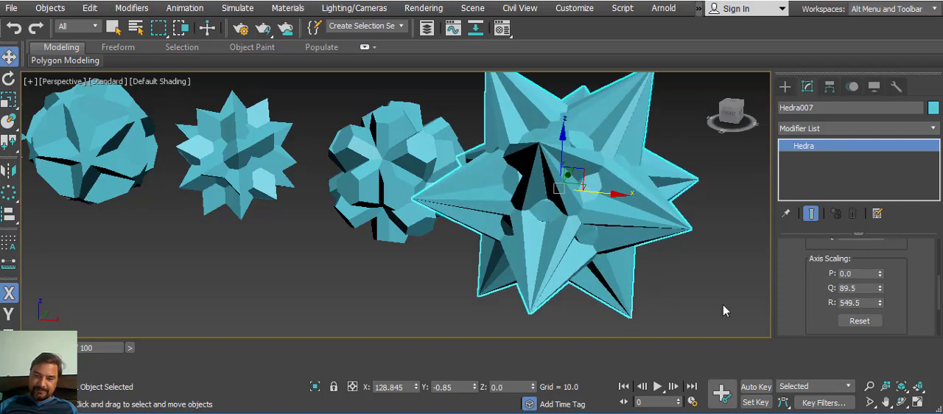
Step: Move the long-spiked hedra farther along positive X, to about X 148.7, clear of its neighbour
middle_click_drag(604, 228, 609, 270, "alt")
left_click_drag(549, 234, 638, 203)
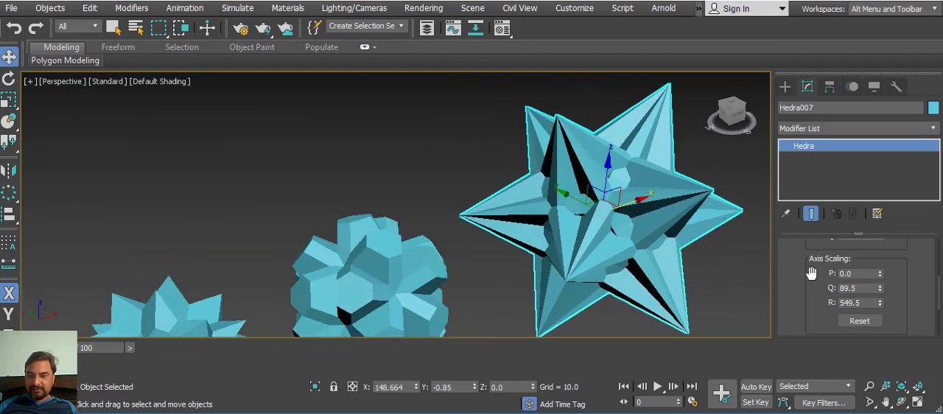
mouse_move(735, 310)
middle_mouse_down("alt")
mouse_move(652, 217)
mouse_move(571, 207)
mouse_move(652, 328)
mouse_move(627, 273)
mouse_move(735, 299)
middle_mouse_up("alt")
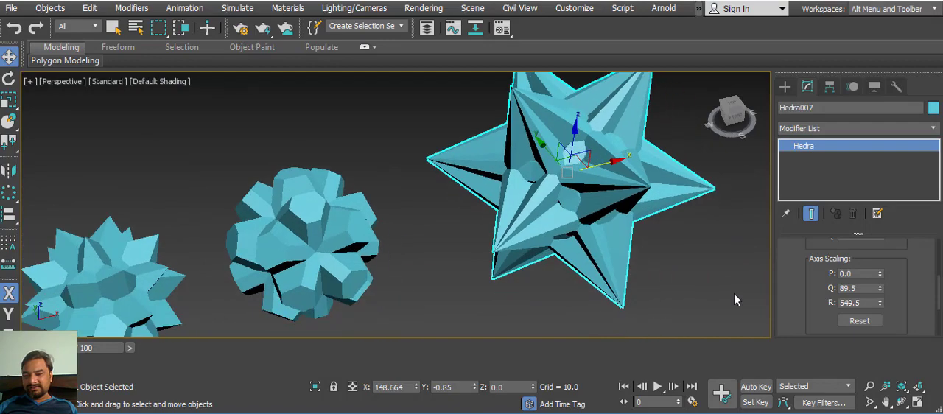
Step: Set the long-spiked hedra's vertices option to Center & Sides and its radius to 9.303
left_click_drag(802, 291, 793, 211)
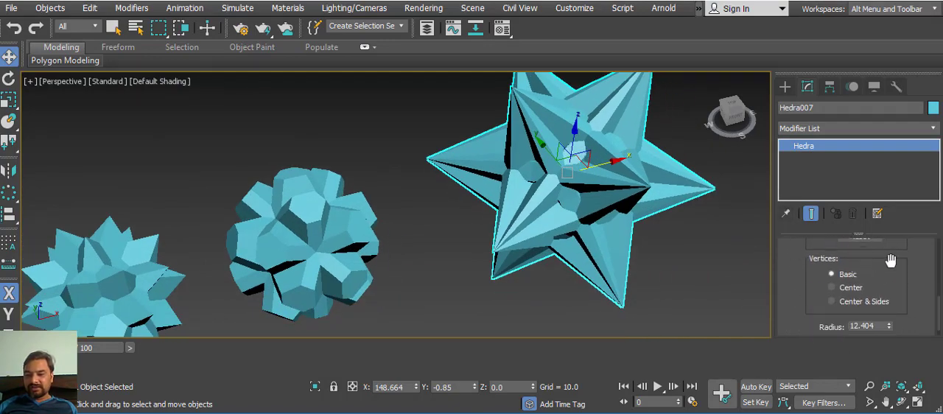
left_click_drag(891, 260, 890, 257)
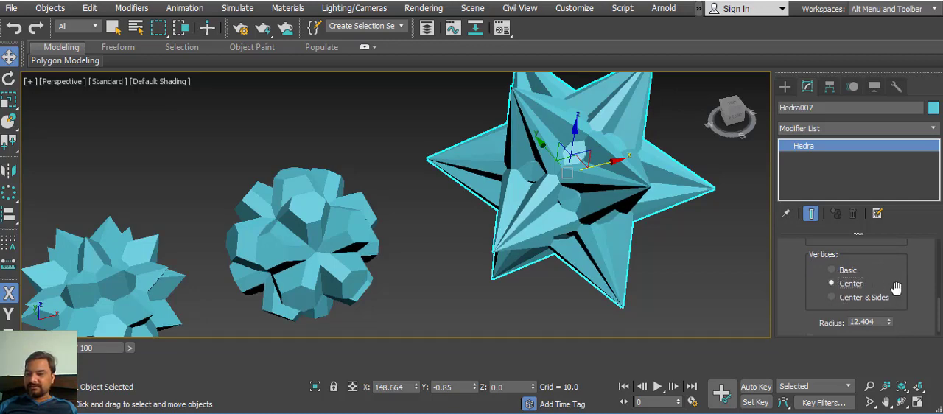
mouse_move(895, 287)
left_mouse_down()
mouse_move(893, 269)
mouse_move(899, 292)
mouse_move(883, 279)
mouse_move(900, 285)
mouse_move(882, 294)
left_mouse_up()
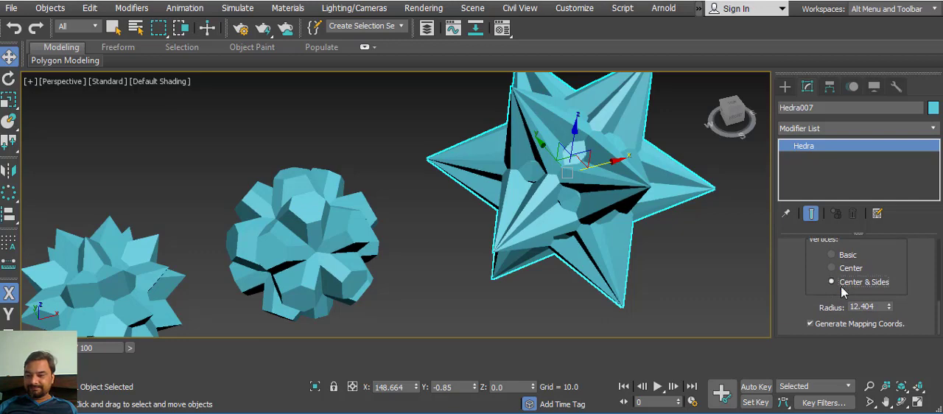
left_click_drag(871, 263, 922, 255)
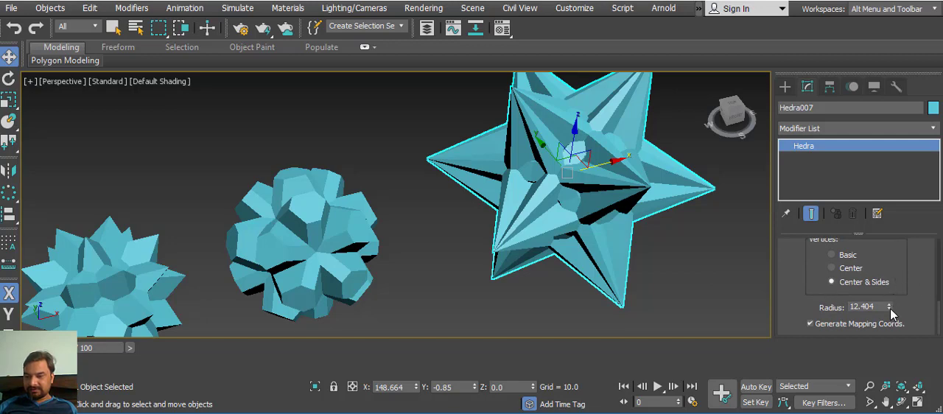
left_click_drag(890, 308, 891, 326)
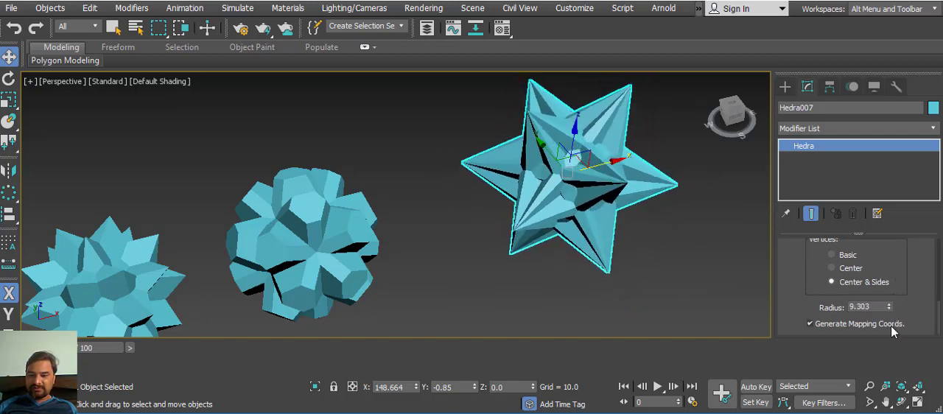
left_click(830, 282)
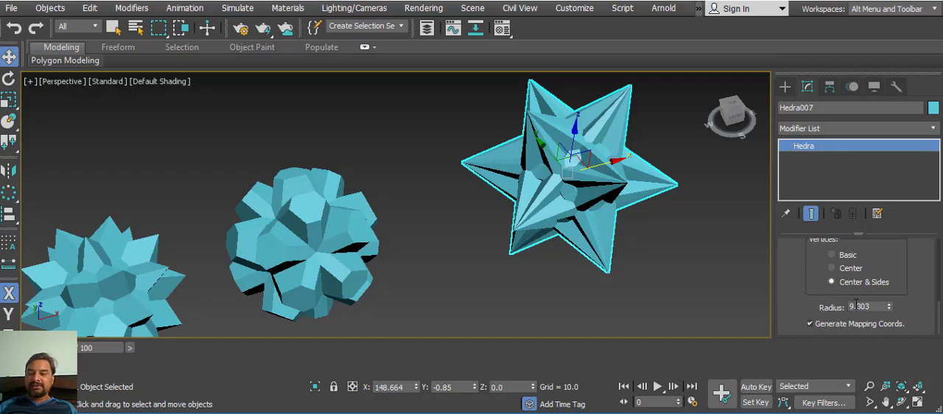
Step: Examine the row of hedra variants from several angles, ending with a front view
middle_click_drag(639, 254, 540, 237, "alt")
middle_click_drag(539, 237, 574, 239)
scroll(570, 278, "down", 2)
middle_click_drag(573, 240, 620, 88)
middle_click_drag(555, 211, 620, 272)
middle_click_drag(673, 246, 560, 252)
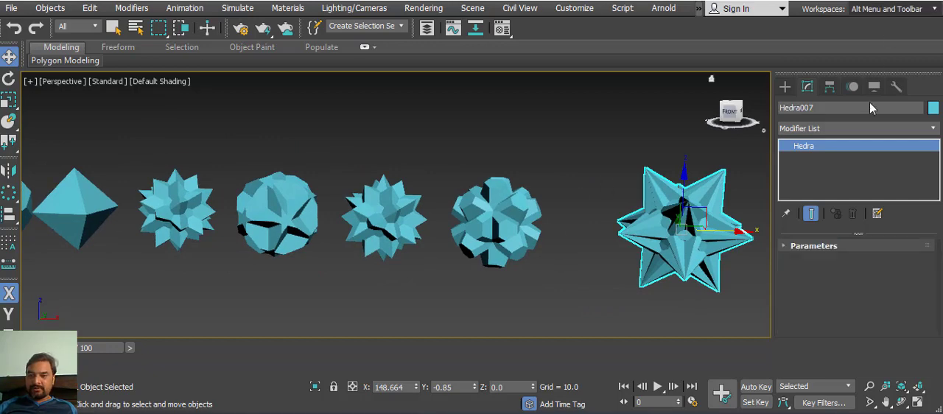
Step: Create a Torus Knot extended primitive with a radius of about 6.8 in front of the hedra row
middle_click_drag(755, 257, 727, 149)
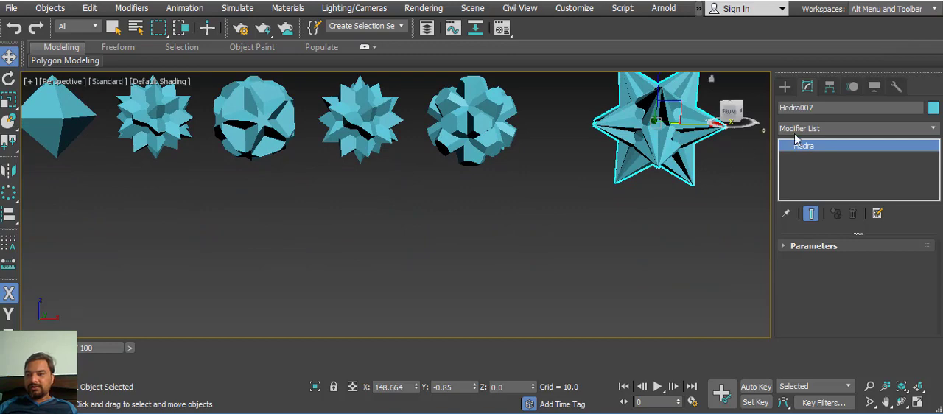
left_click(786, 87)
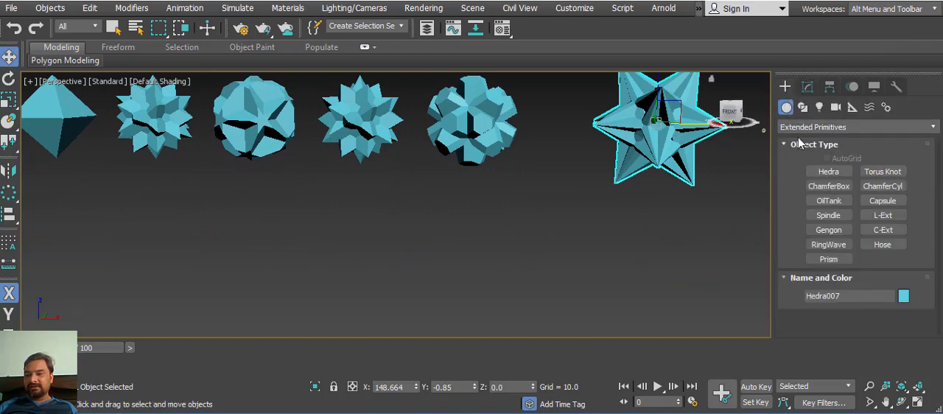
left_click(876, 176)
middle_click_drag(509, 219, 520, 193)
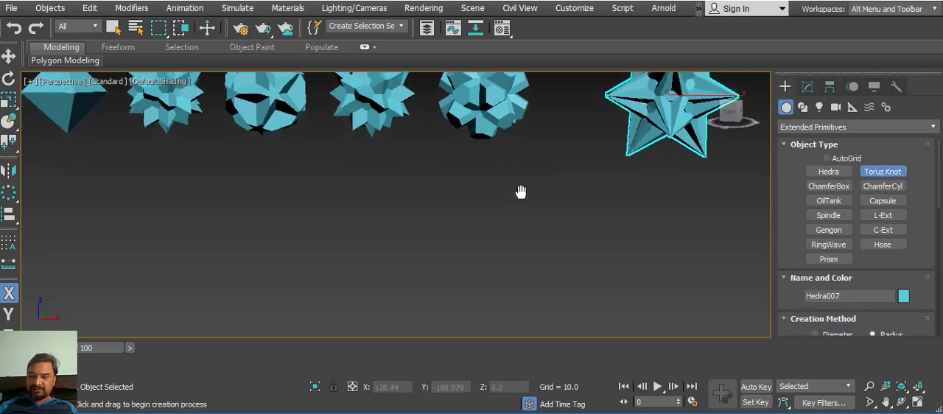
left_click_drag(422, 209, 444, 210)
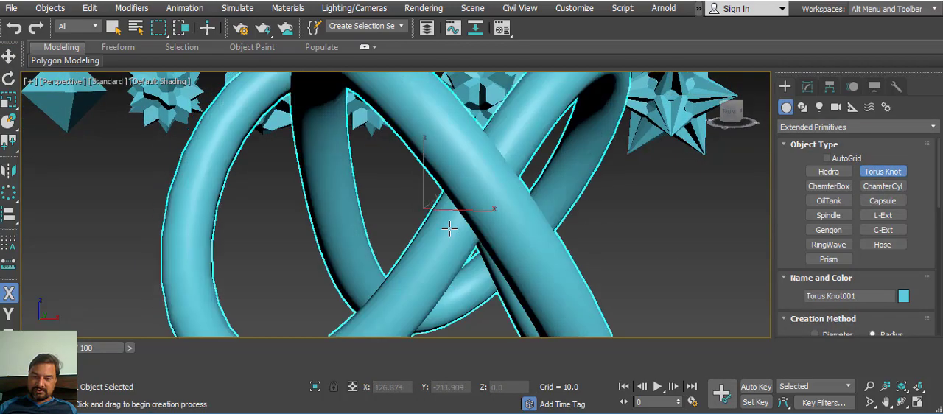
left_click(534, 241)
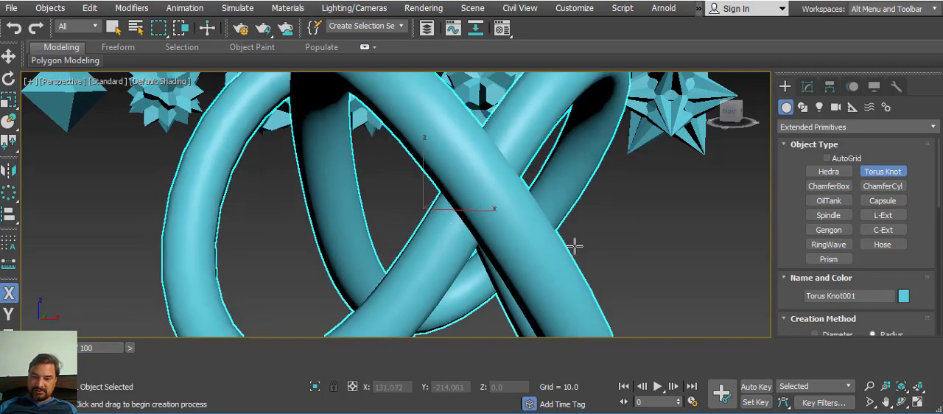
Step: Reduce the torus knot's base curve radius to 2.584 and inspect the knot from other angles
left_click(807, 87)
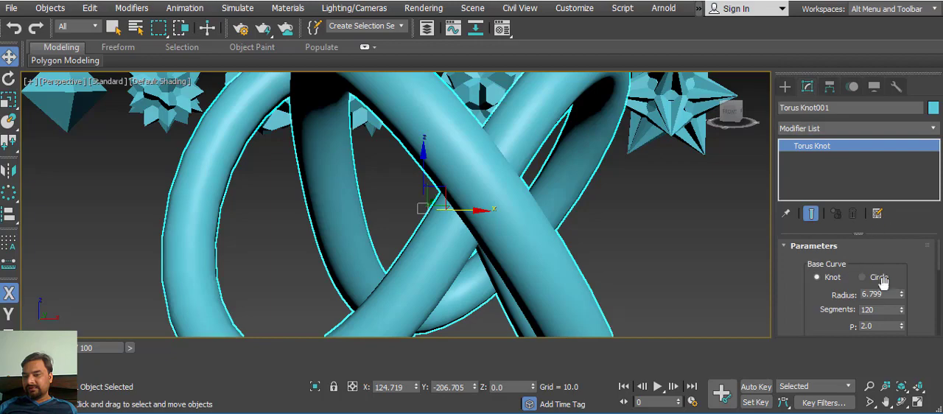
left_click_drag(901, 296, 894, 337)
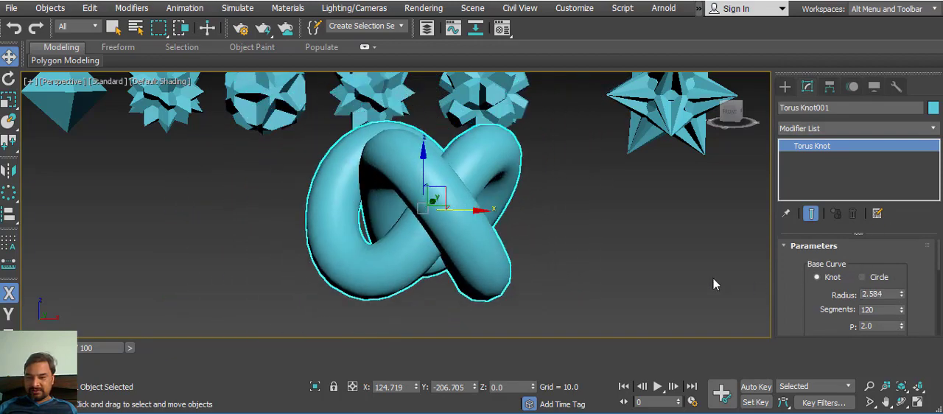
key("alt+q")
scroll(580, 235, "down", 3)
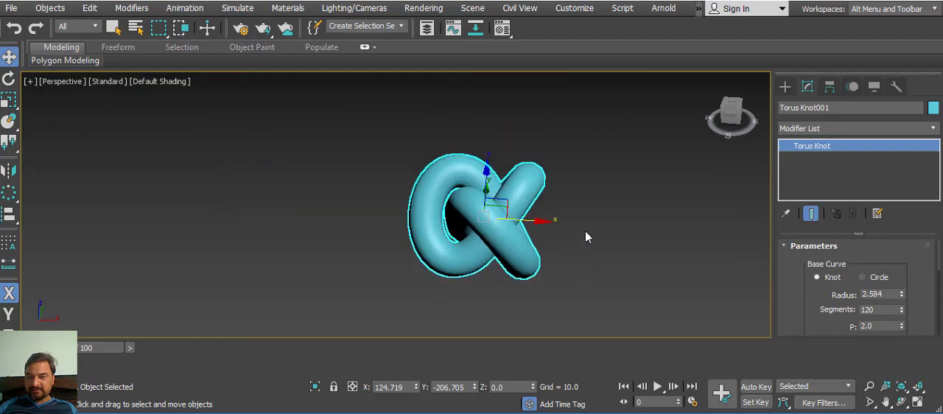
middle_click_drag(590, 242, 651, 220, "alt")
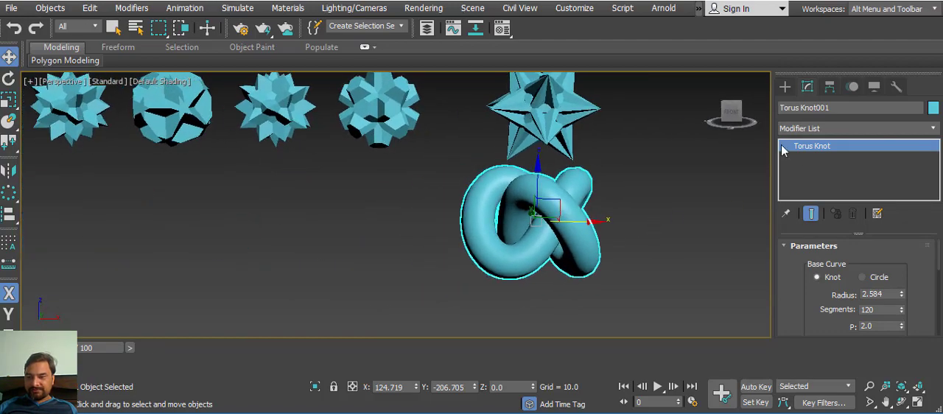
Step: Try the Circle base curve on the torus knot and return it to Knot
left_click(861, 277)
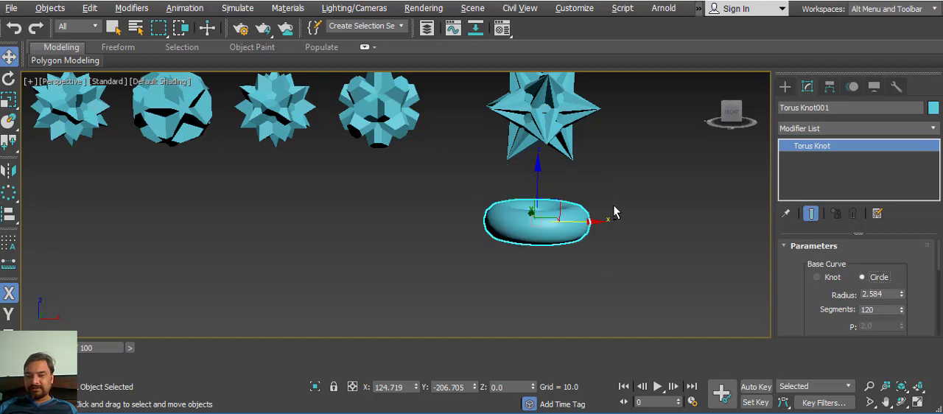
key("alt+q")
key("alt+q")
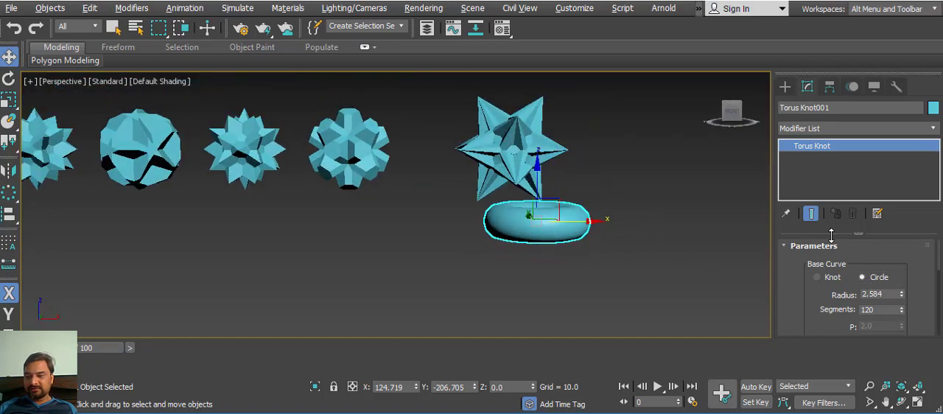
left_click(828, 281)
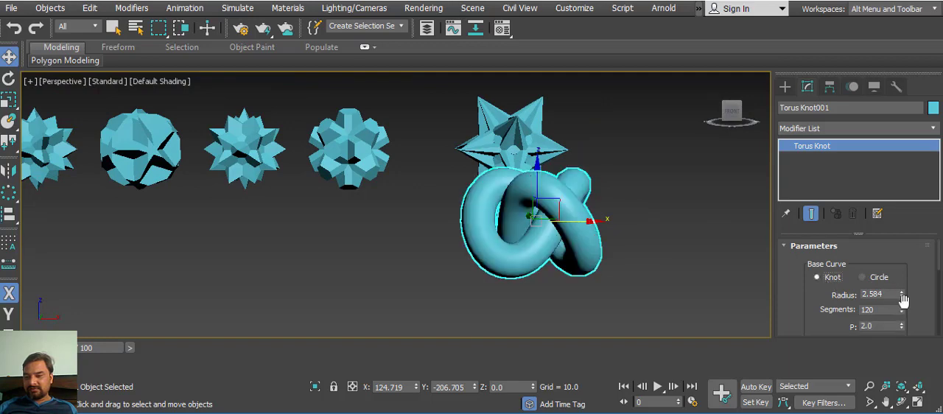
Step: Set the torus knot's base curve radius to 2.532
left_click_drag(903, 292, 903, 297)
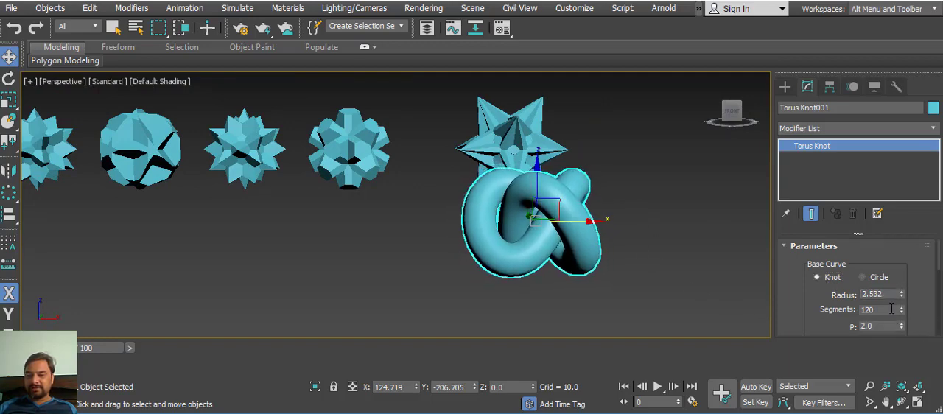
Step: Reduce the torus knot's base curve segments to 40 and set its P value to 7.25
left_click_drag(902, 314, 926, 364)
middle_click_drag(560, 249, 585, 212, "alt")
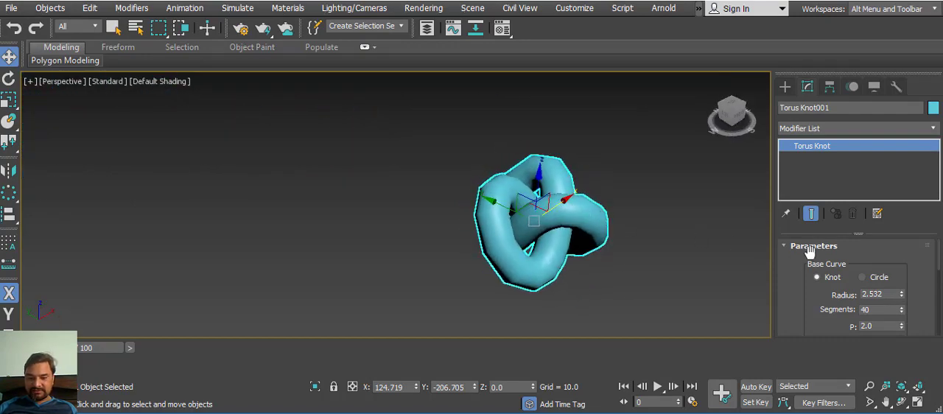
scroll(801, 298, "down", 1)
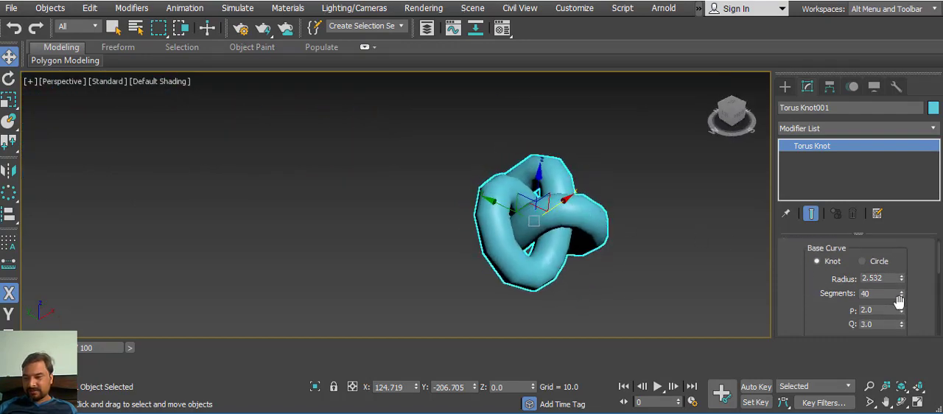
scroll(830, 314, "down", 2)
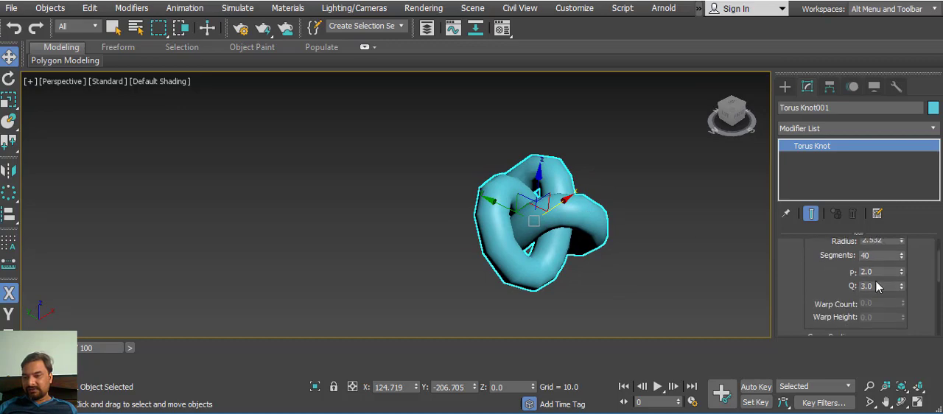
left_click_drag(902, 276, 900, 262)
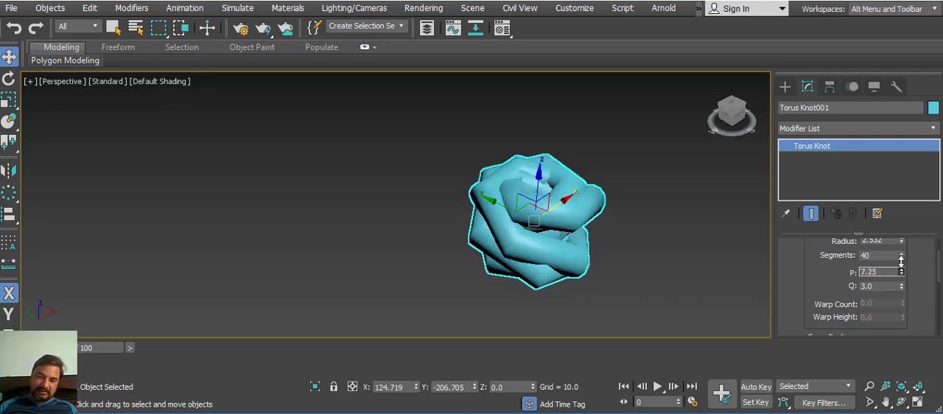
Step: Enlarge the torus knot's base curve radius to 8.279 and set P to 1.0 and Q to 3.5
middle_click_drag(618, 254, 659, 197, "alt")
left_click_drag(845, 268, 843, 291)
left_click_drag(899, 268, 871, 108)
middle_click_drag(647, 154, 737, 279, "alt")
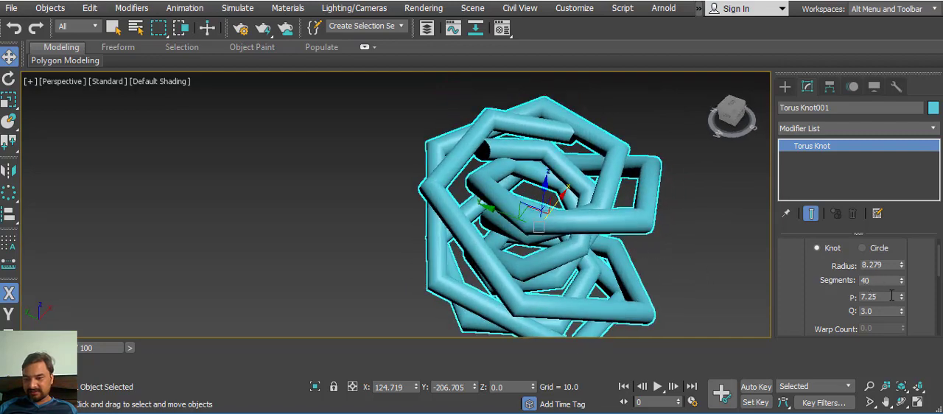
mouse_move(899, 300)
left_mouse_down()
mouse_move(904, 334)
mouse_move(900, 294)
mouse_move(899, 309)
left_mouse_up()
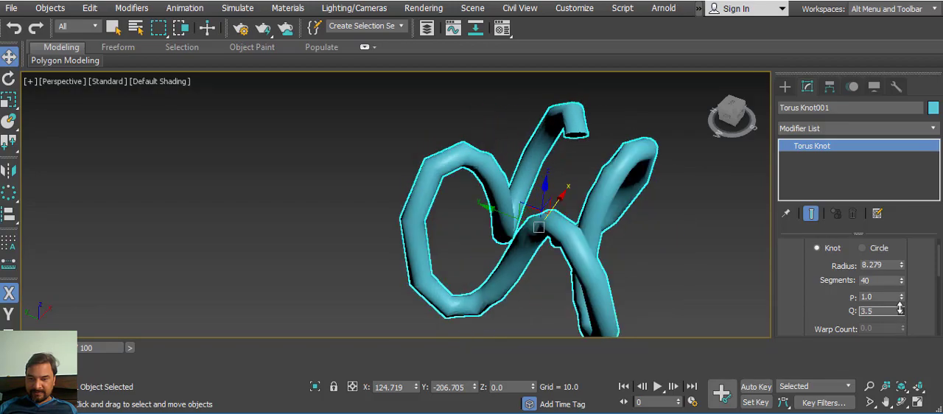
Step: Copy the torus knot along the X axis and give the copy 162 base curve segments and a P value of 3.25
middle_click_drag(646, 246, 523, 156, "alt")
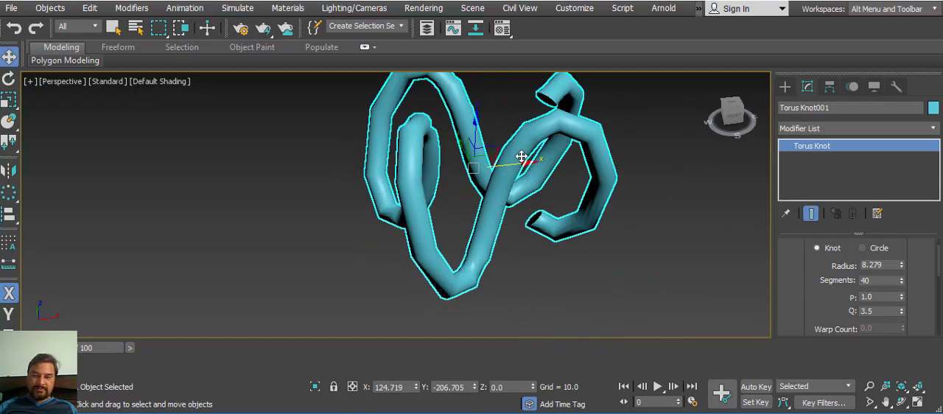
mouse_move(528, 162)
left_mouse_down("shift")
mouse_move(331, 164)
mouse_move(213, 193)
left_mouse_up("shift")
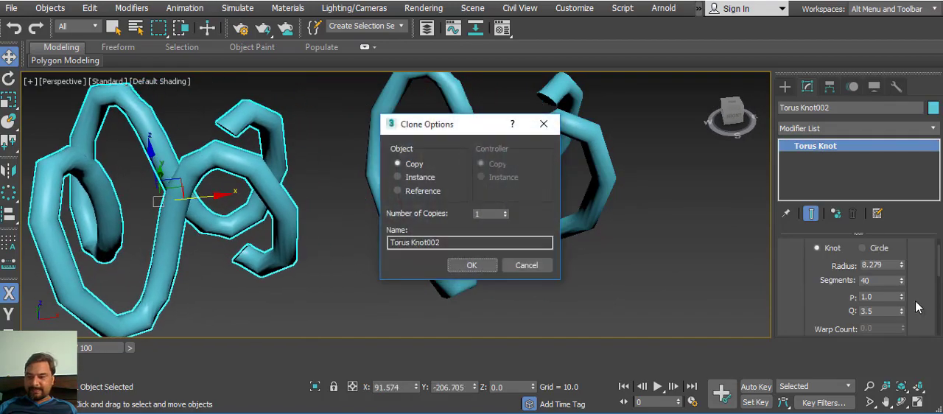
left_click(490, 267)
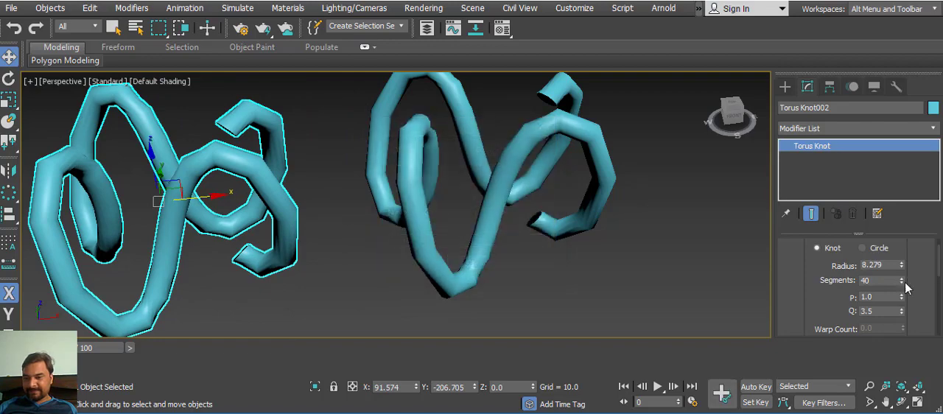
left_click_drag(900, 280, 901, 193)
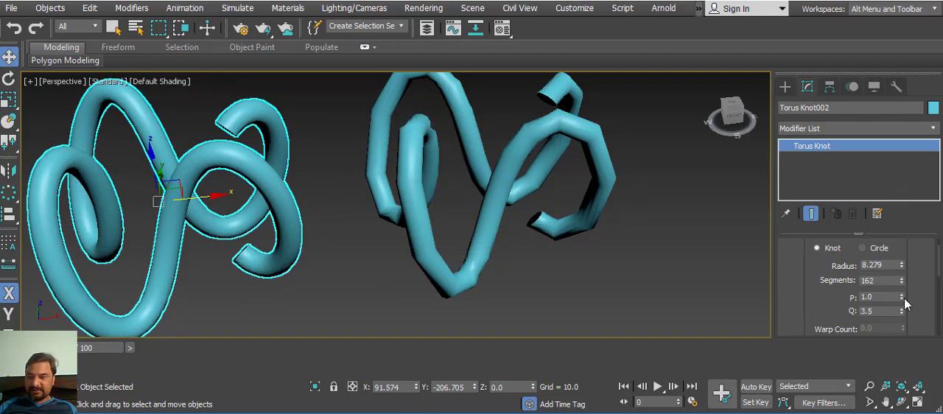
left_click_drag(900, 298, 903, 289)
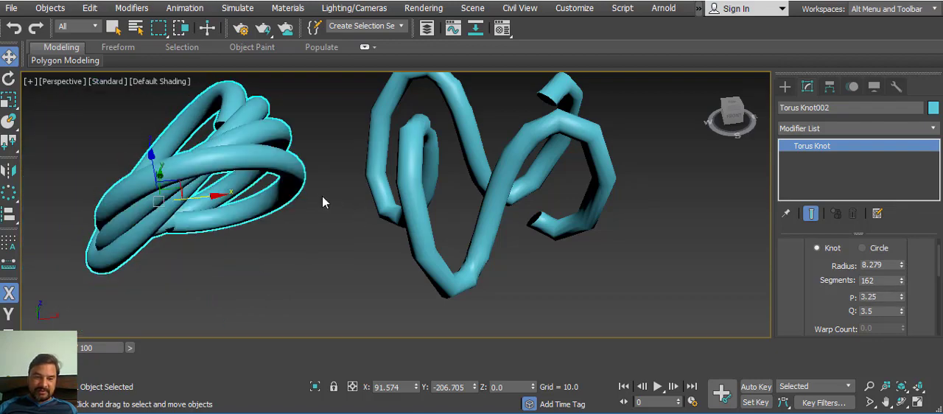
Step: Make another copy of the smooth knot along the X axis and set its P to 3.5 and Q to 9.5
middle_click_drag(325, 202, 512, 260)
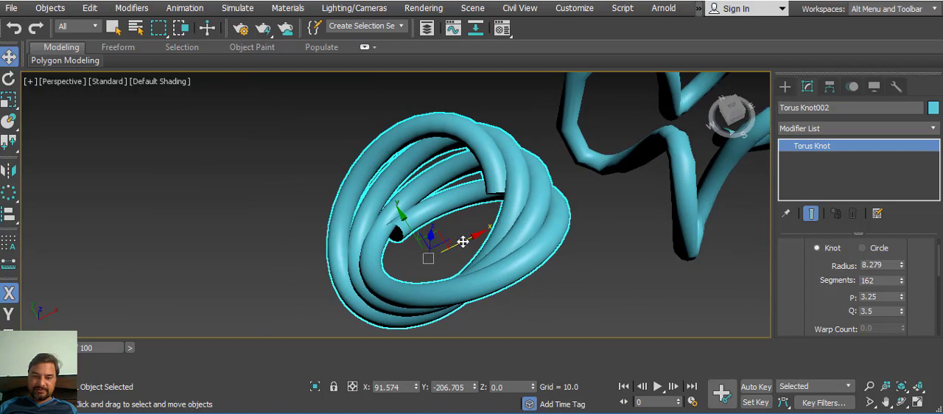
mouse_move(462, 241)
left_mouse_down("shift")
mouse_move(299, 202)
mouse_move(152, 199)
left_mouse_up("shift")
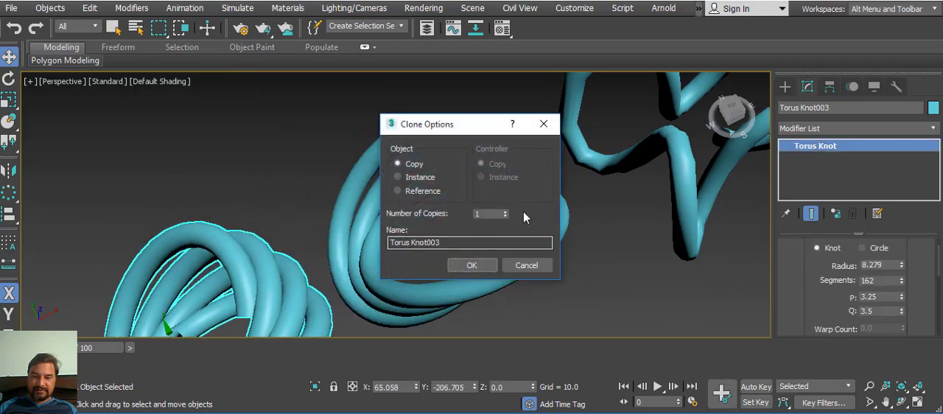
left_click(484, 267)
middle_click_drag(581, 256, 649, 185)
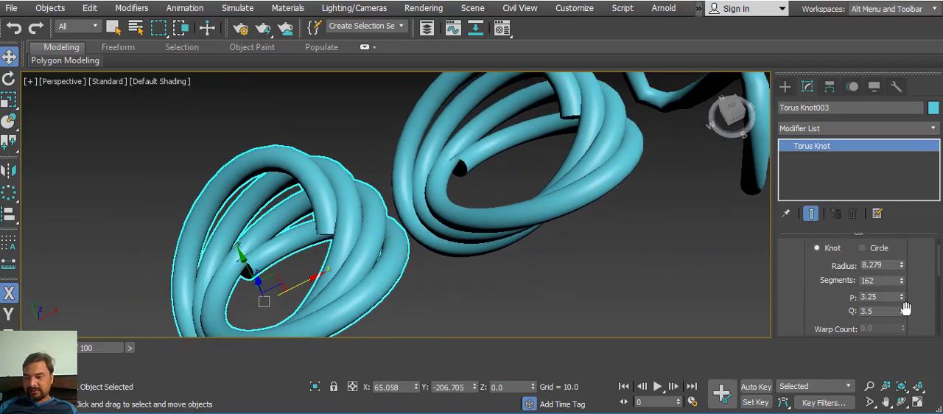
mouse_move(900, 301)
left_mouse_down()
mouse_move(901, 310)
mouse_move(892, 262)
mouse_move(897, 294)
left_mouse_up()
Step: Clone the many-looped torus knot once along the X axis as an independent copy
middle_click_drag(508, 246, 561, 159, "alt")
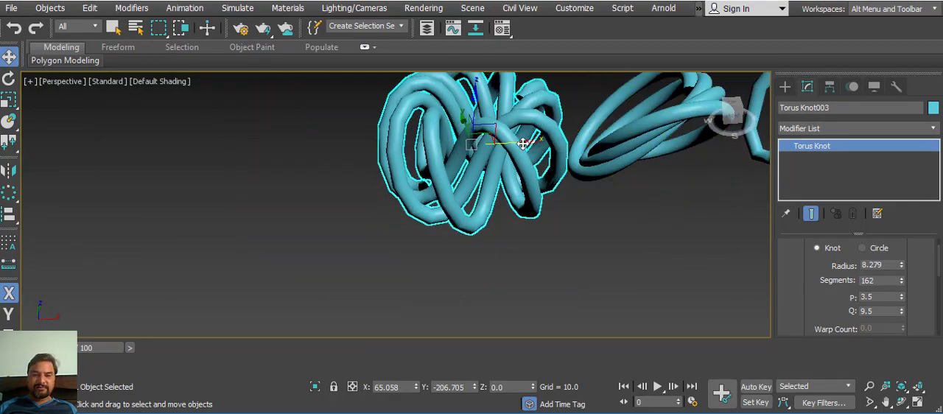
mouse_move(522, 144)
left_mouse_down("shift")
mouse_move(226, 185)
mouse_move(202, 158)
left_mouse_up("shift")
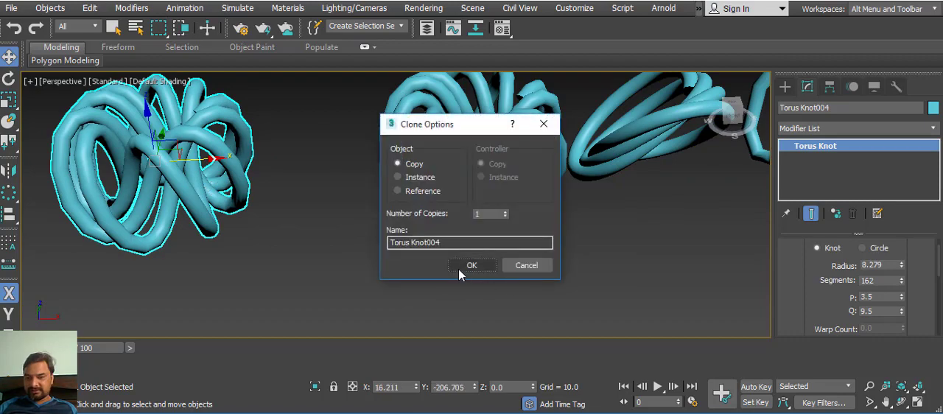
left_click(464, 268)
Step: Thin the new copy's cross section to a radius of 0.493 and raise its sides to 44
mouse_move(807, 296)
left_mouse_down()
mouse_move(815, 252)
mouse_move(831, 255)
mouse_move(839, 217)
mouse_move(818, 271)
left_mouse_up()
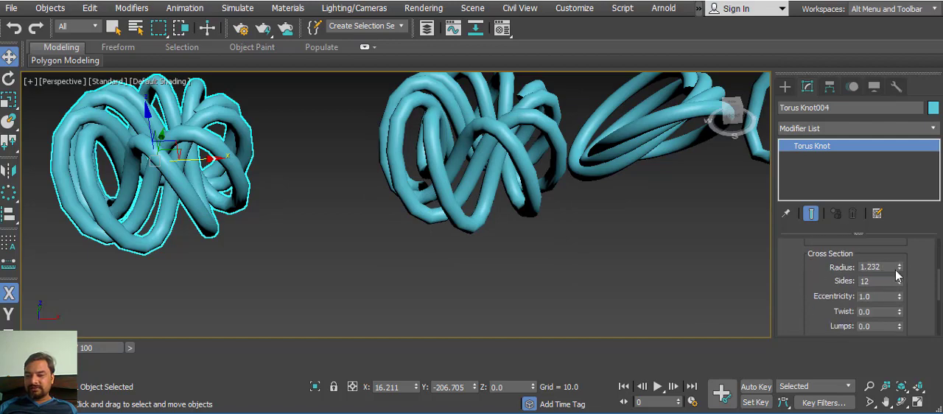
left_click_drag(899, 269, 915, 309)
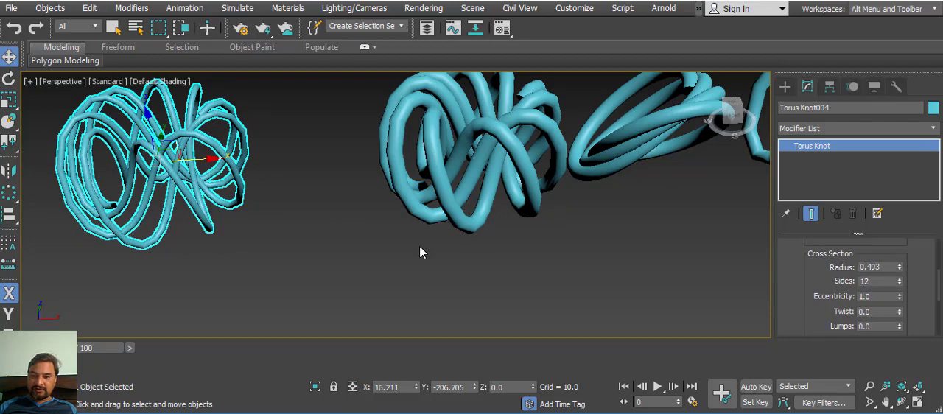
left_click_drag(899, 280, 900, 259)
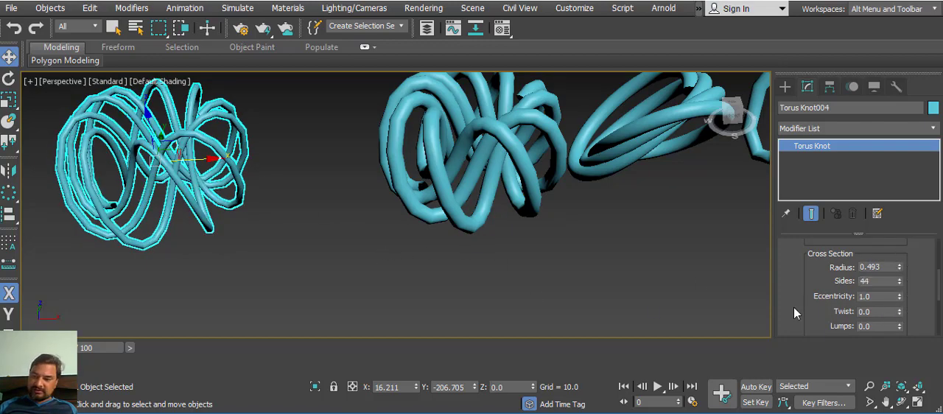
Step: Set the knot's cross section twist to 71 and its cross section radius to 1.183
left_click_drag(805, 287, 836, 279)
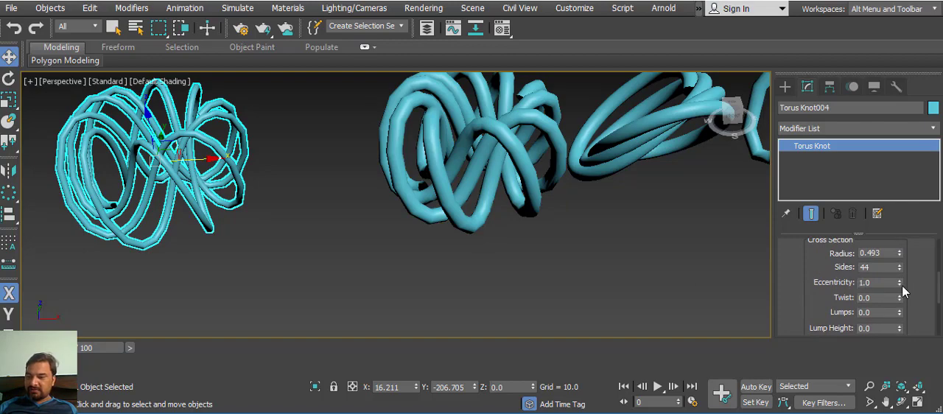
left_click_drag(900, 296, 898, 247)
scroll(261, 225, "up", 2)
middle_click_drag(260, 225, 353, 252)
scroll(444, 273, "up", 2)
middle_click_drag(444, 274, 444, 265)
scroll(444, 266, "down", 2)
scroll(505, 256, "down", 2)
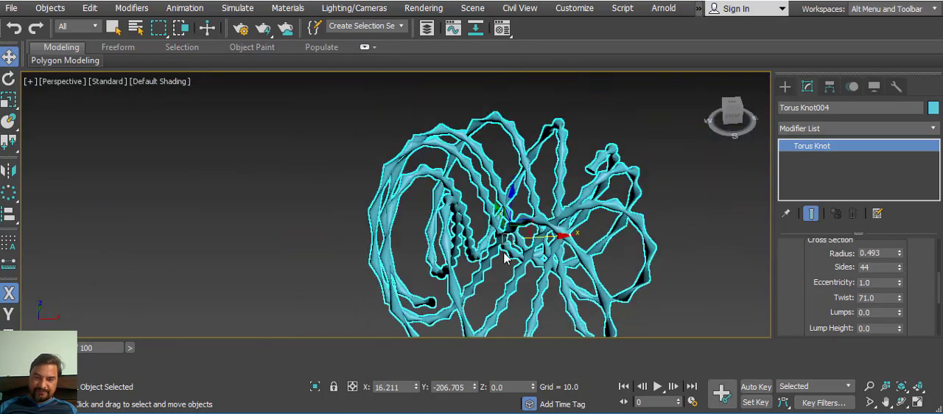
middle_click_drag(515, 268, 575, 271, "alt")
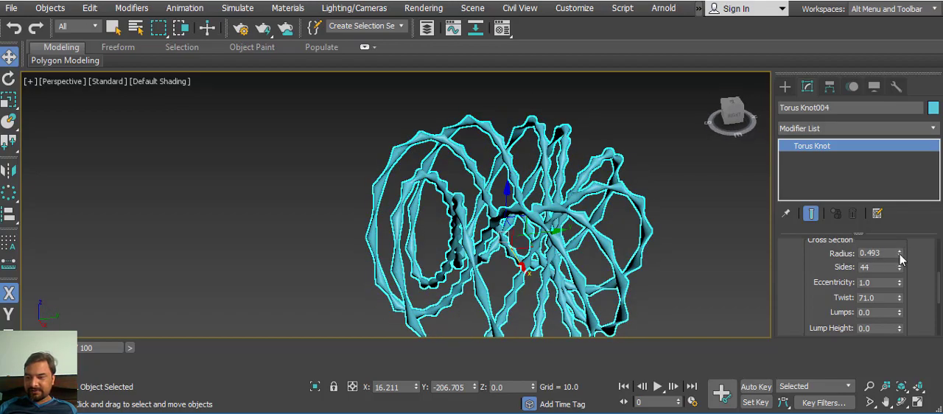
left_click_drag(897, 251, 886, 205)
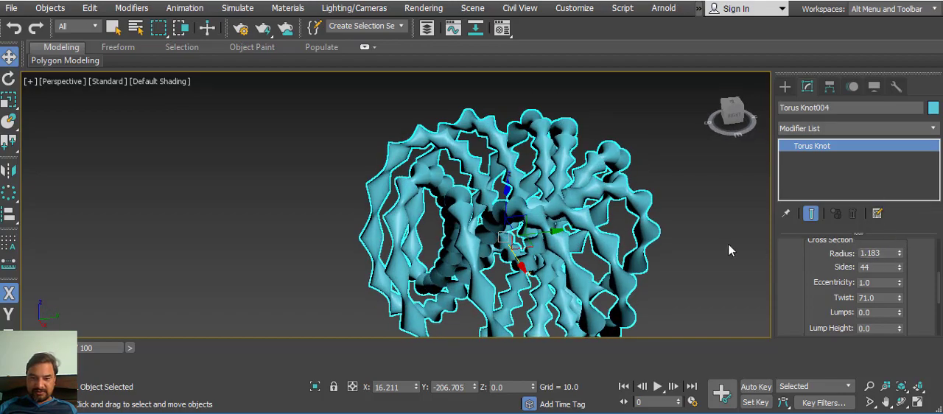
Step: Clone the twisted torus knot once along the Y axis as an independent copy
middle_click_drag(728, 243, 412, 221, "alt")
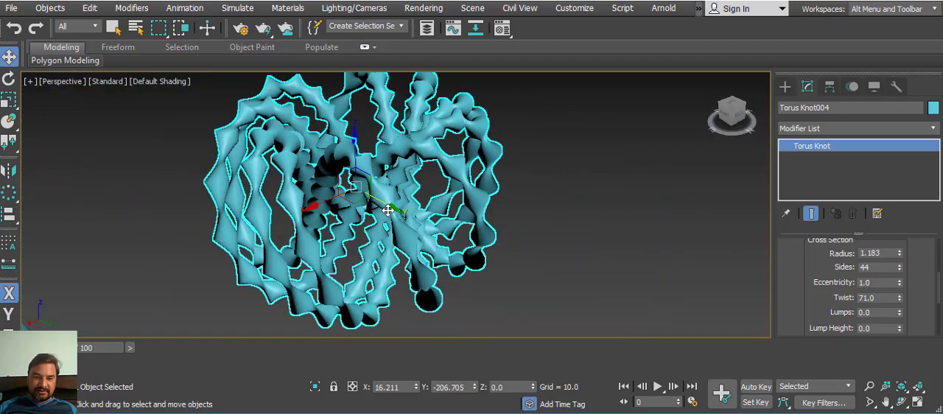
left_click_drag(387, 210, 729, 332, "shift")
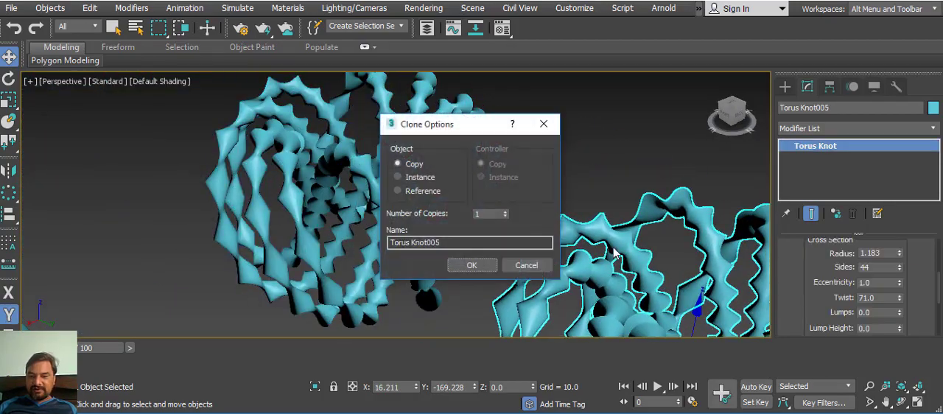
left_click(471, 265)
Step: Set the new copy's lumps to 103 and reset its cross section twist to 0
scroll(565, 292, "up", 5)
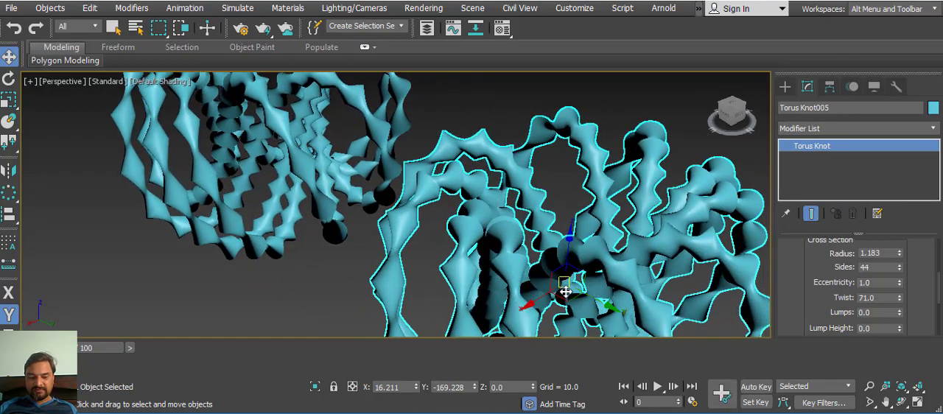
middle_click_drag(582, 295, 604, 242)
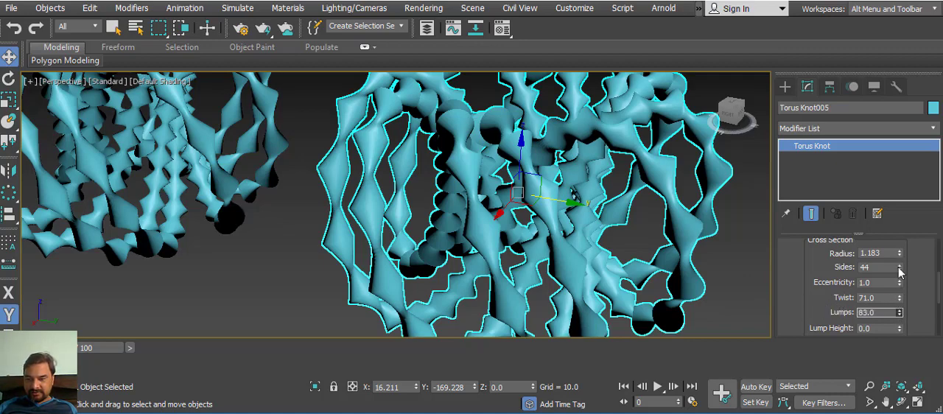
right_click(899, 298)
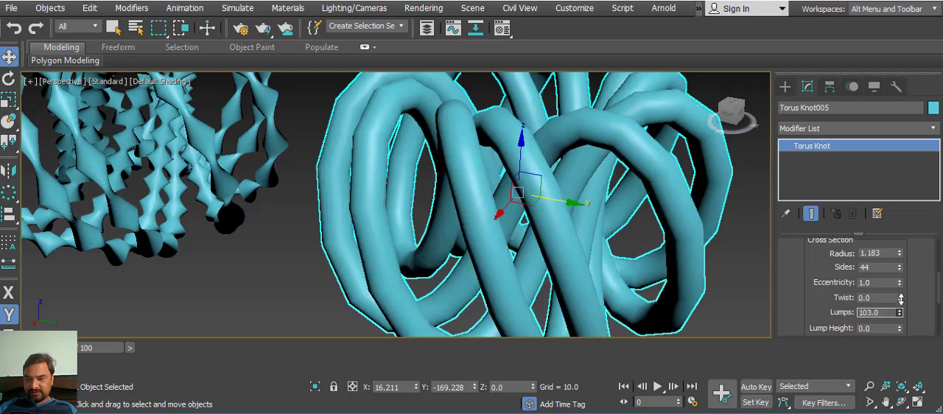
Step: Set the knot's lump height to 1.11 and reduce its cross section radius to 0.39
left_click_drag(899, 328, 883, 293)
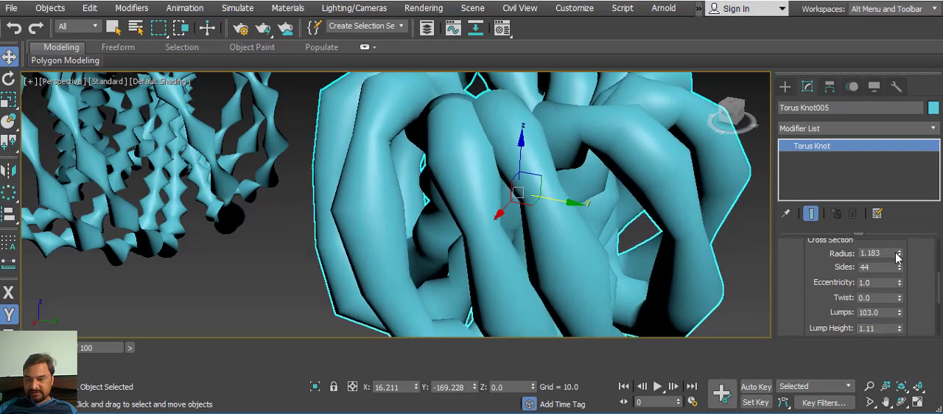
left_click_drag(898, 256, 900, 299)
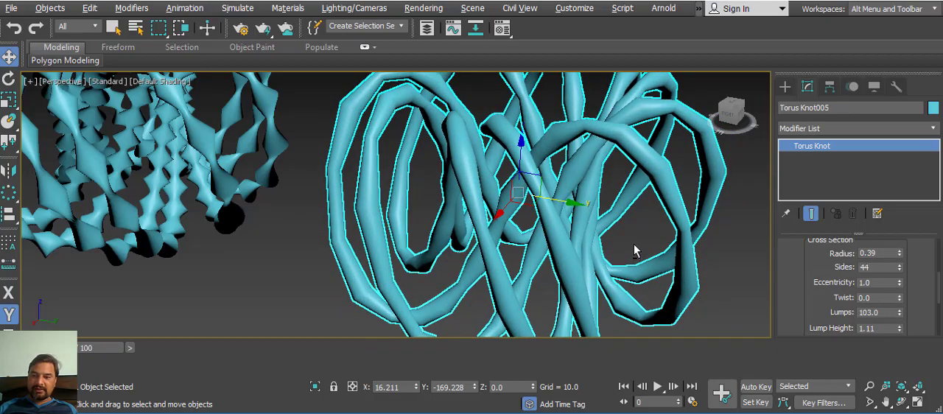
middle_click_drag(635, 250, 543, 280, "alt")
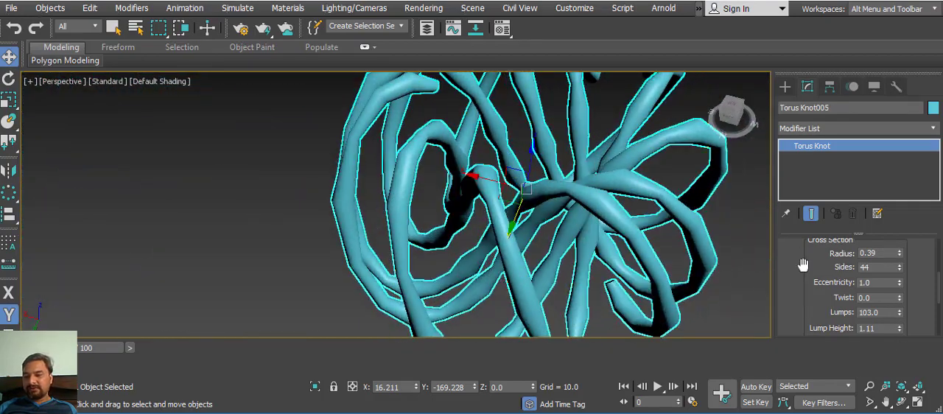
Step: Review the remaining torus knot parameters, from the cross section down to smoothing and mapping coordinates
left_click_drag(803, 263, 822, 292)
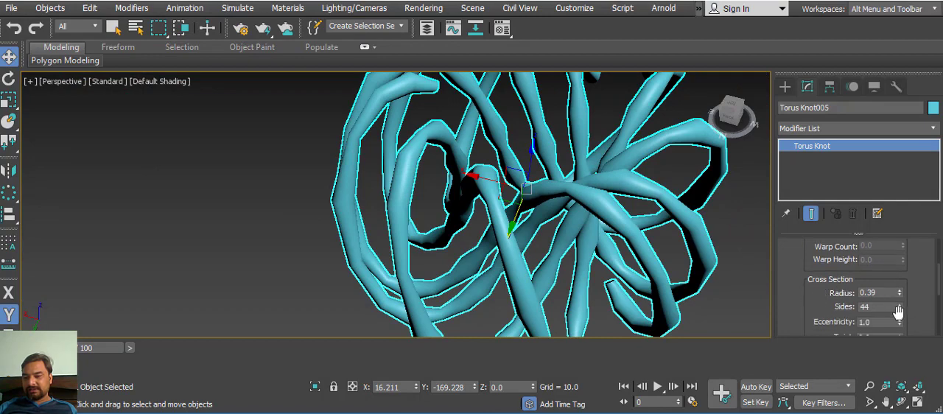
left_click_drag(794, 260, 819, 206)
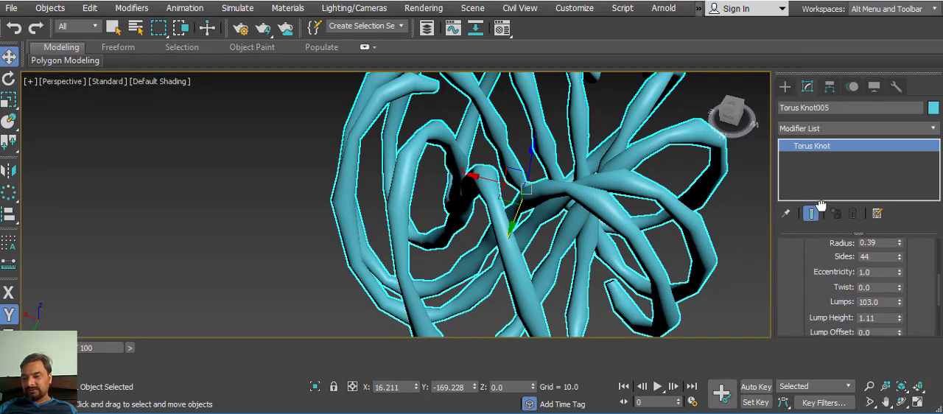
left_click_drag(899, 287, 897, 269)
scroll(810, 285, "down", 5)
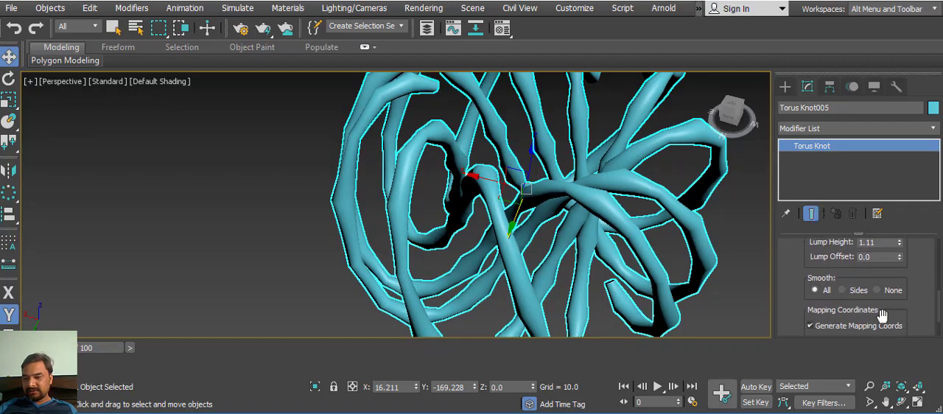
left_click(848, 259)
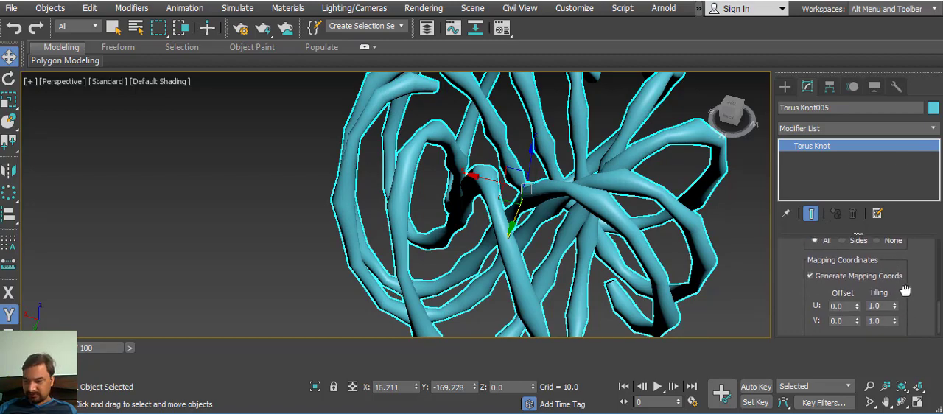
Step: Create a chamfer box with slightly rounded edges in the empty area beside the torus knots
scroll(904, 288, "down", 1)
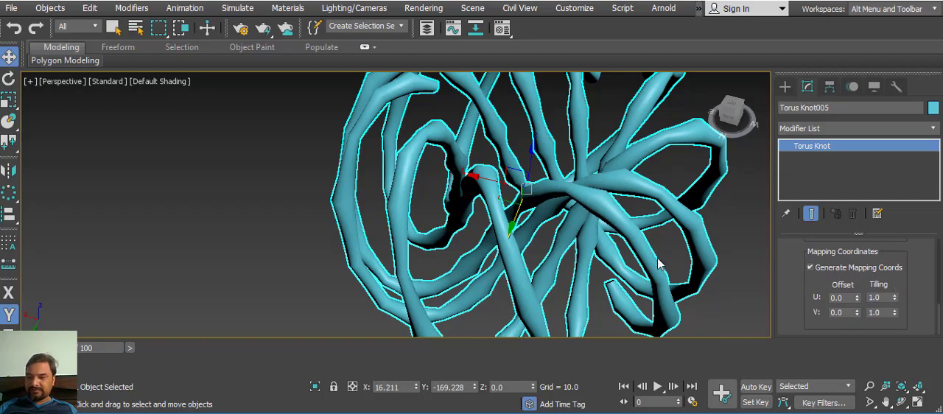
scroll(658, 266, "down", 10)
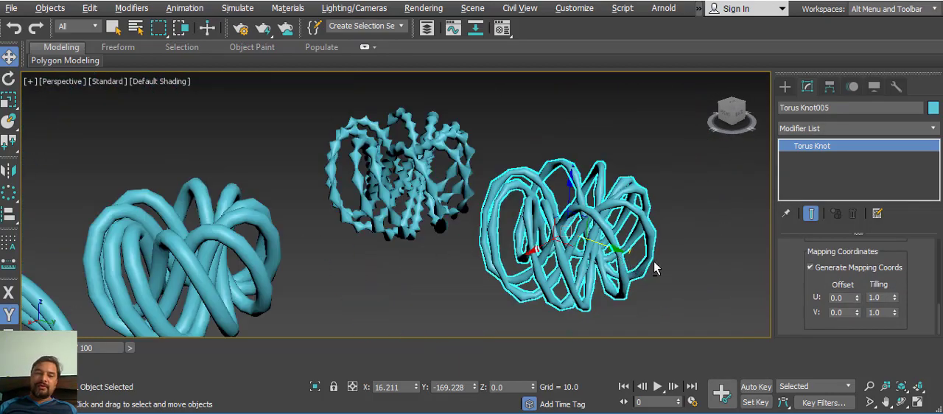
middle_click_drag(656, 268, 536, 276, "alt")
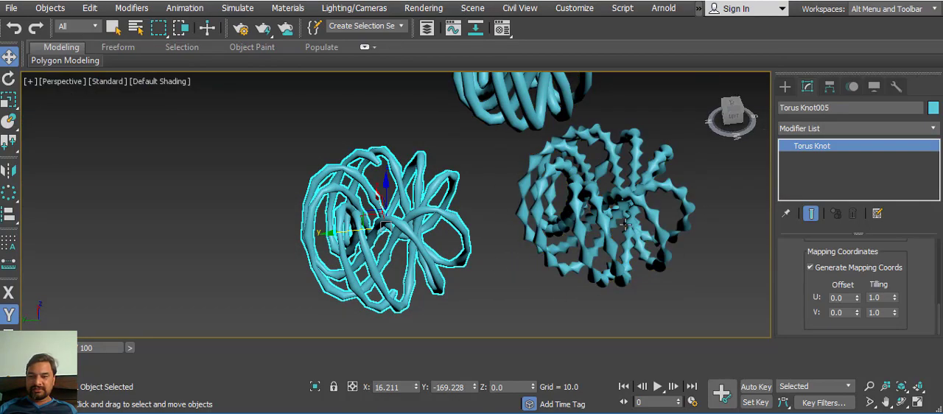
middle_click_drag(624, 224, 667, 219, "alt")
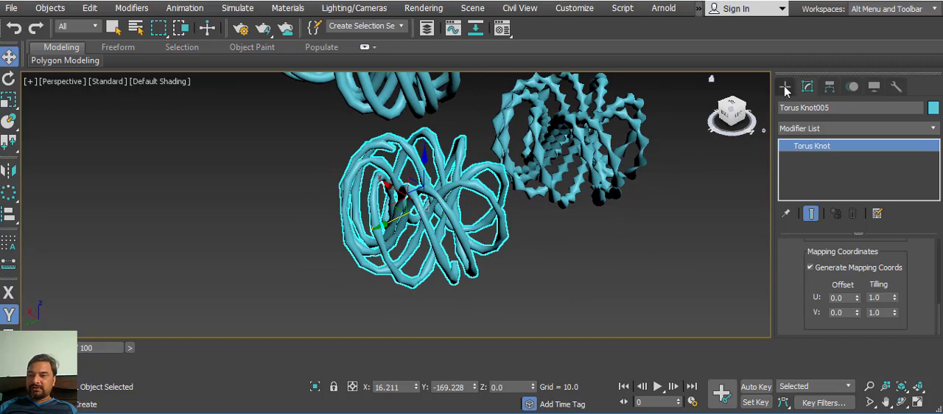
left_click(784, 86)
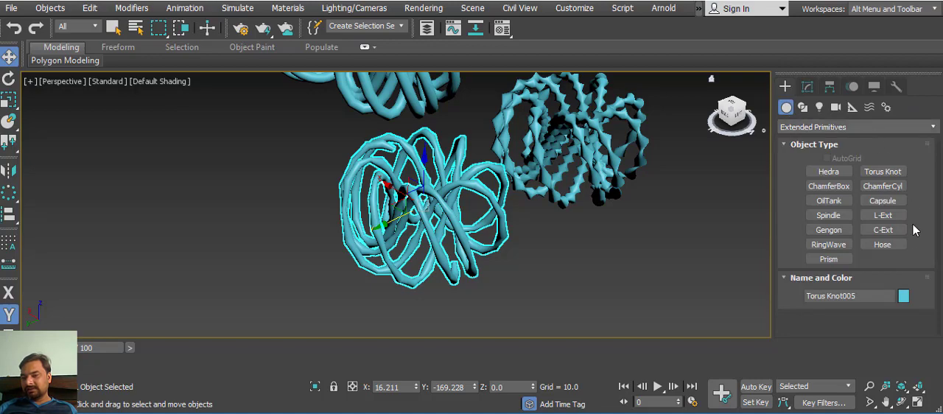
middle_click_drag(593, 216, 510, 191)
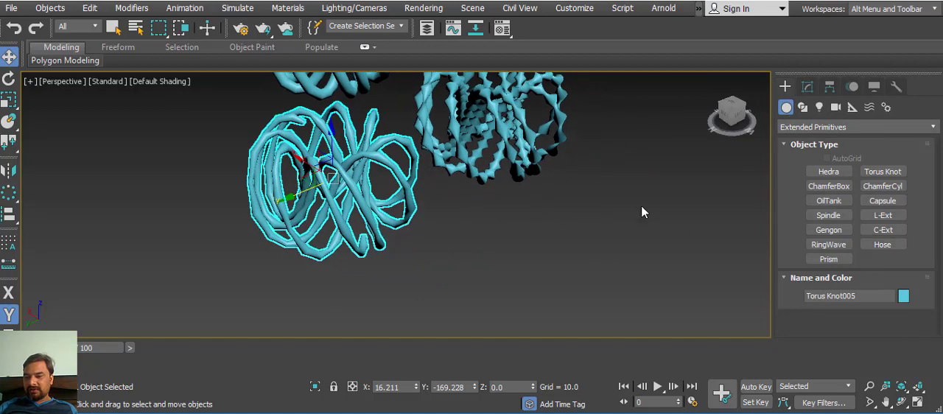
left_click(828, 186)
middle_click_drag(673, 214, 470, 190)
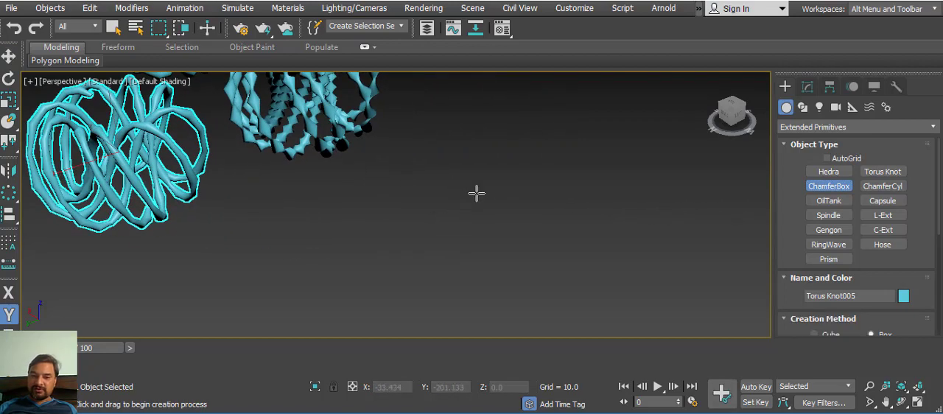
left_click_drag(477, 166, 513, 243)
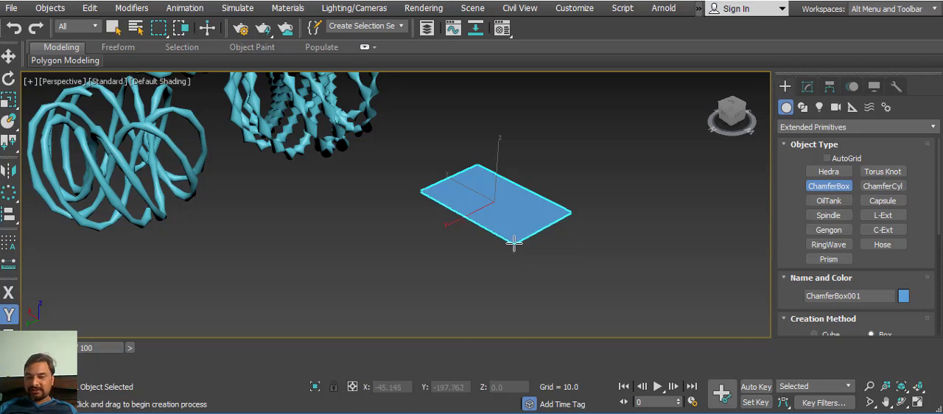
left_click_drag(513, 243, 511, 252)
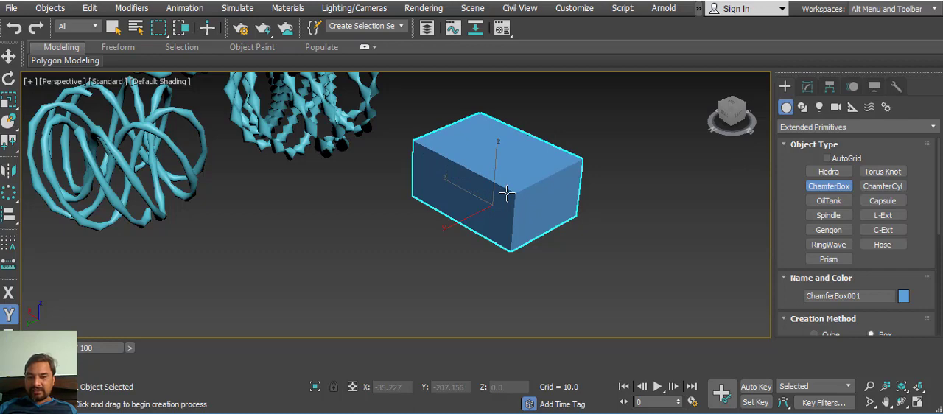
left_click(511, 207)
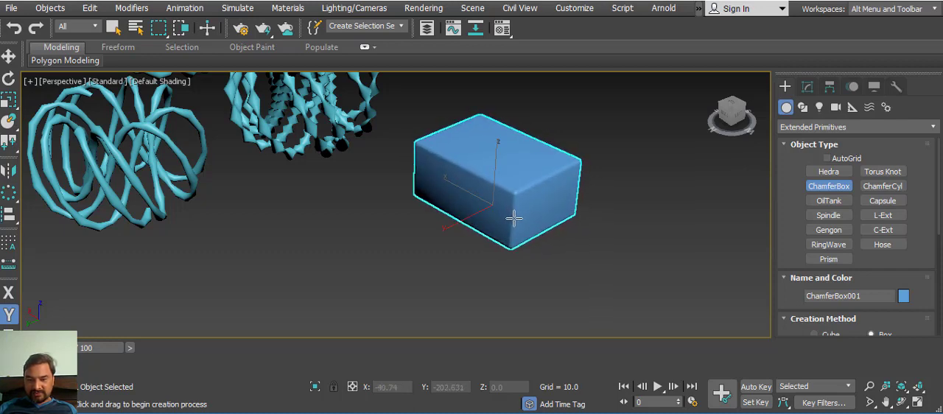
Step: Create an upright chamfer cylinder with a small fillet beside the chamfer box
middle_click_drag(587, 237, 582, 213, "alt")
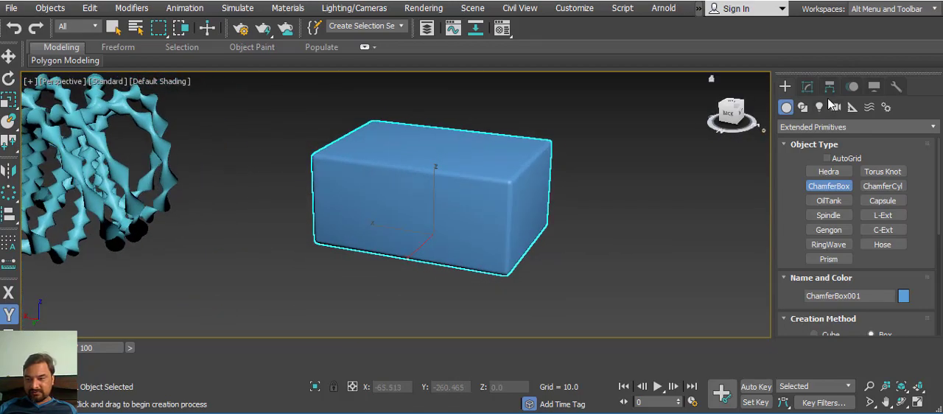
left_click(883, 186)
middle_click_drag(653, 171, 518, 206)
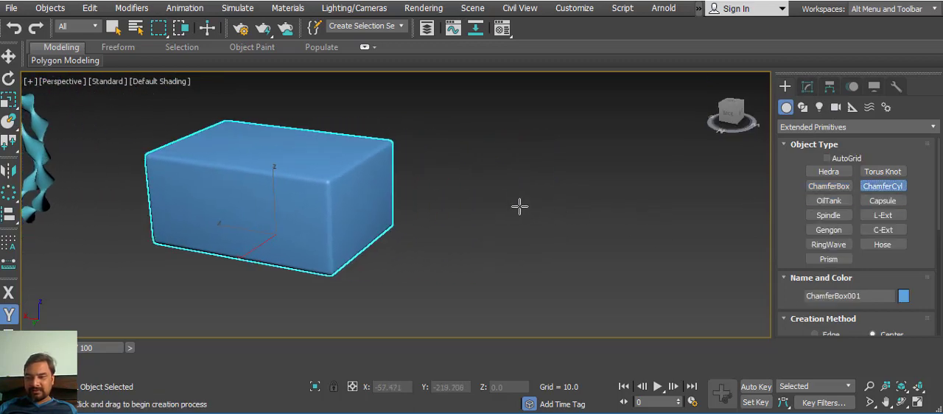
left_click_drag(515, 204, 521, 221)
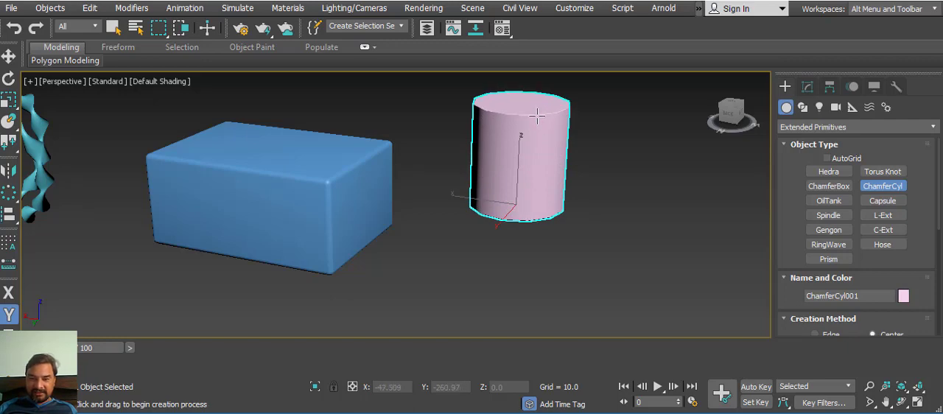
left_click(541, 121)
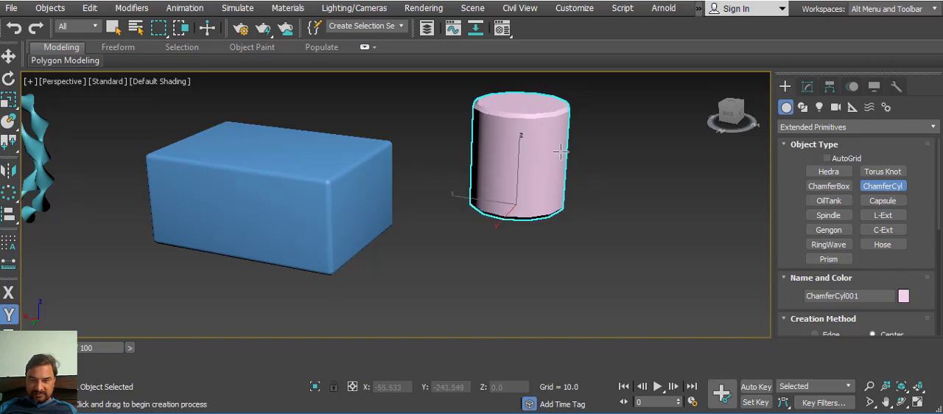
Step: Create an oil tank with domed caps, wider than the chamfer cylinder, right next to it
middle_click_drag(640, 186, 584, 187, "alt")
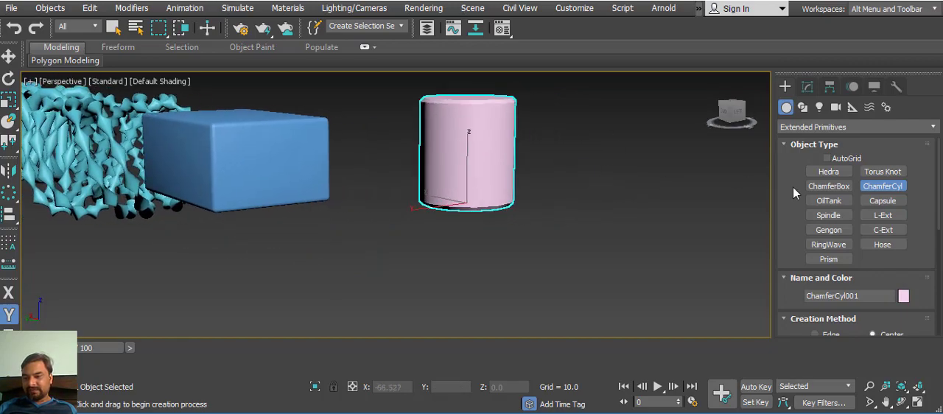
left_click(826, 207)
left_click_drag(608, 201, 614, 215)
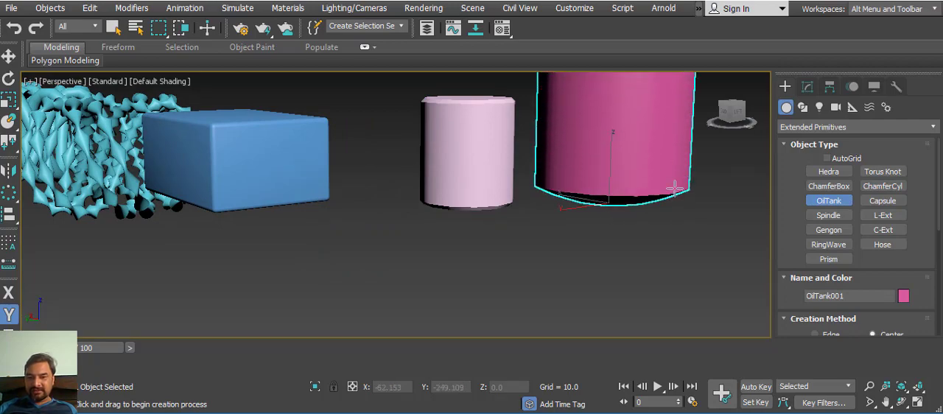
middle_click_drag(674, 188, 569, 251, "alt")
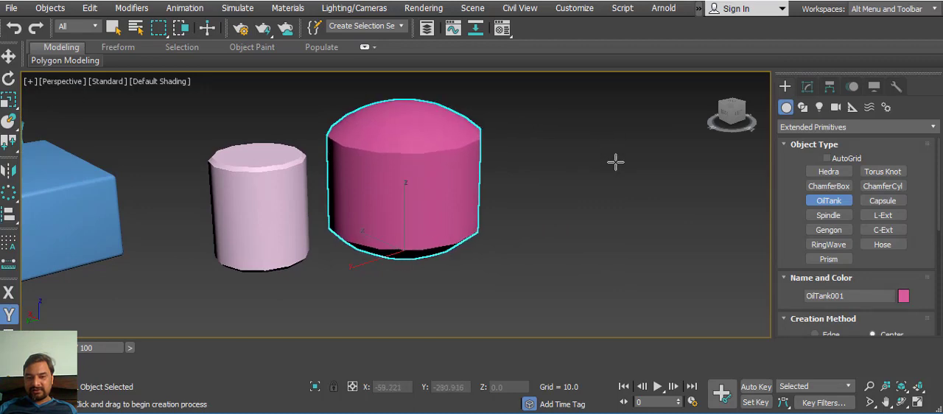
Step: Create a narrow upright capsule in the empty area beyond the oil tank
middle_click_drag(735, 234, 676, 204)
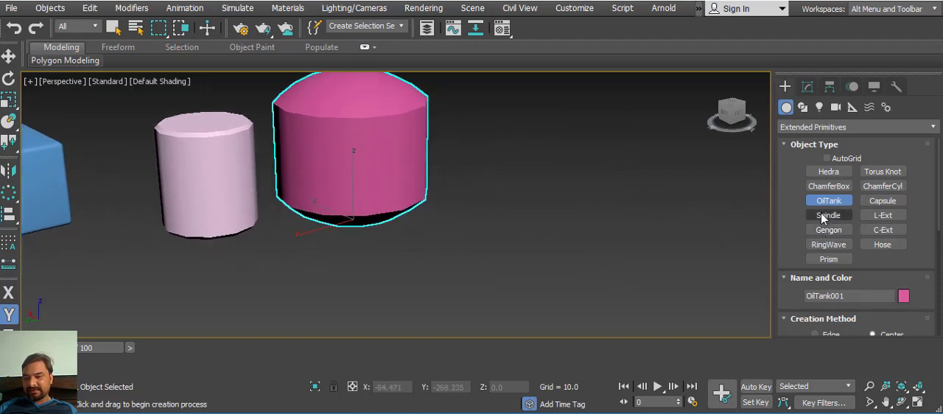
left_click(882, 202)
mouse_move(611, 210)
left_mouse_down()
mouse_move(612, 226)
mouse_move(616, 215)
left_mouse_up()
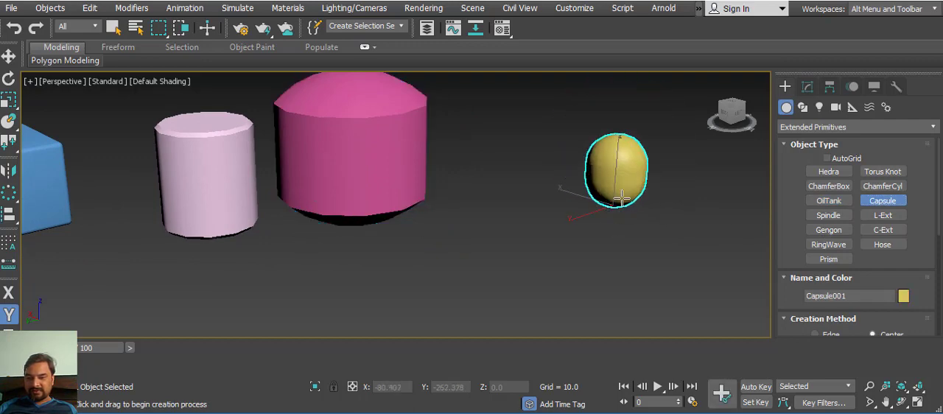
left_click(669, 163)
Step: Create a spindle in front of the gap between oil tank and capsule, and a gengon of similar height beside it
left_click(828, 215)
left_click_drag(516, 269, 525, 291)
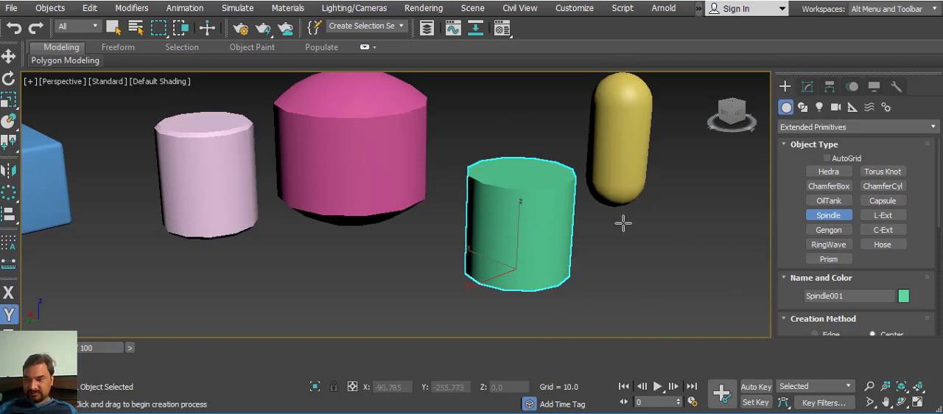
middle_click_drag(644, 225, 632, 192)
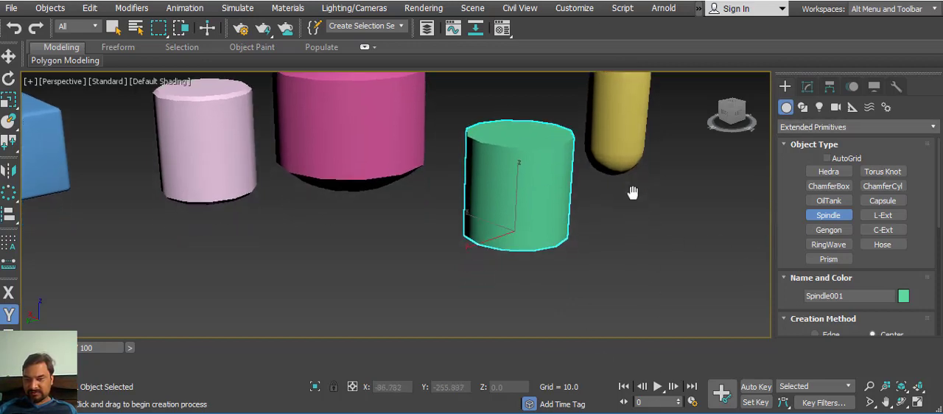
left_click(831, 229)
left_click_drag(676, 239, 687, 263)
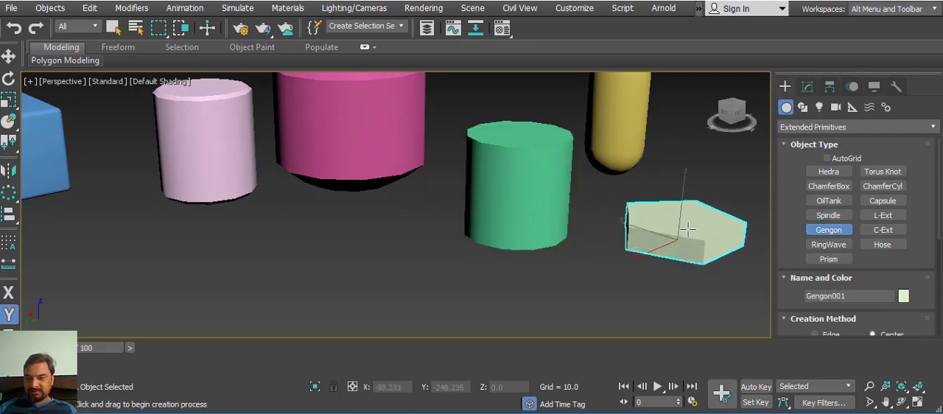
left_click(693, 186)
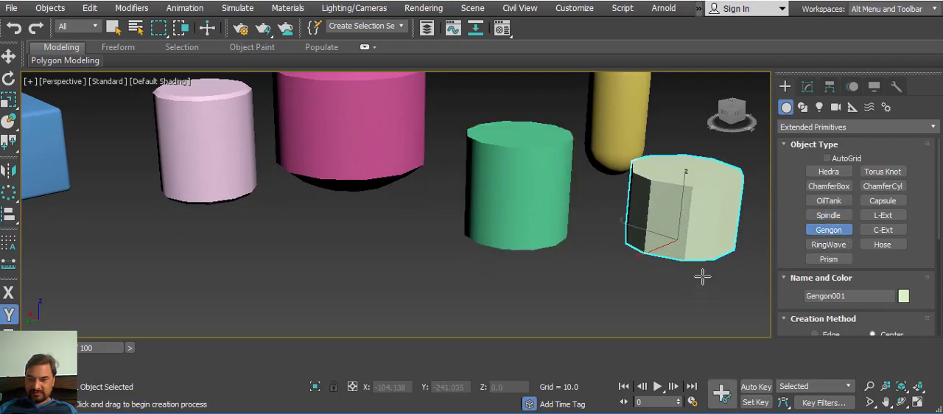
Step: Create a small L-Ext primitive on the ground behind the gengon
middle_click_drag(698, 248, 637, 273, "alt")
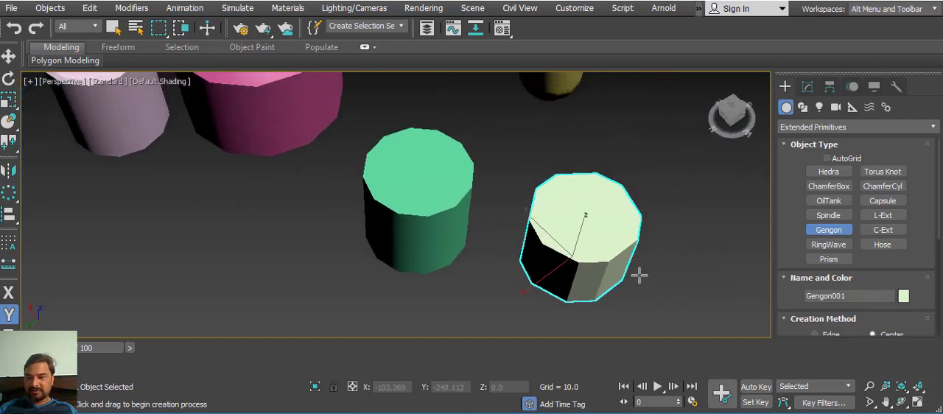
left_click(882, 215)
left_click_drag(642, 150, 665, 186)
Step: Create a thin-walled C-Ext primitive in the open area between the oil tank and the capsule
middle_click_drag(717, 213, 657, 196, "alt")
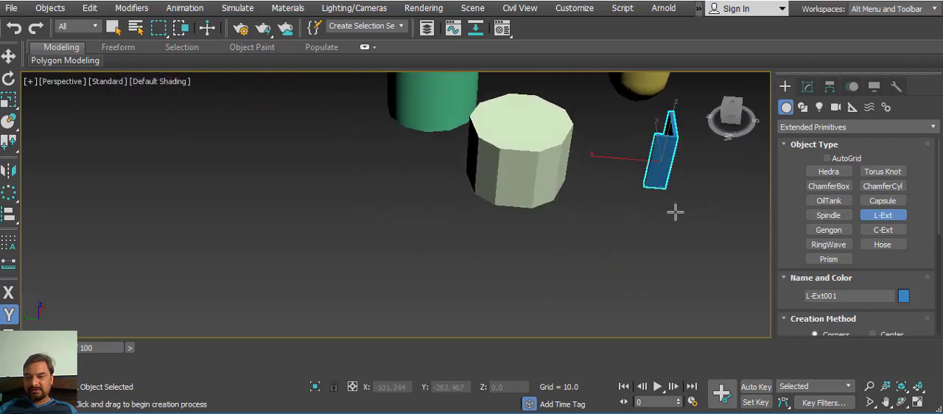
middle_click_drag(687, 225, 814, 234, "alt")
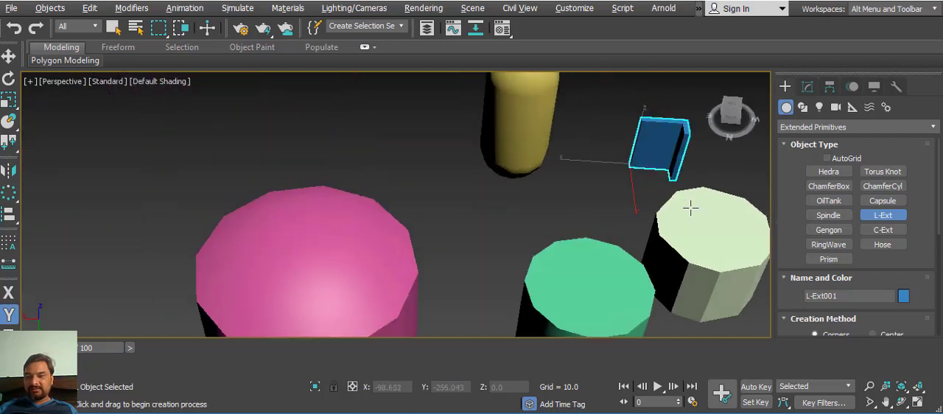
middle_click_drag(690, 208, 819, 233, "alt")
left_click(881, 229)
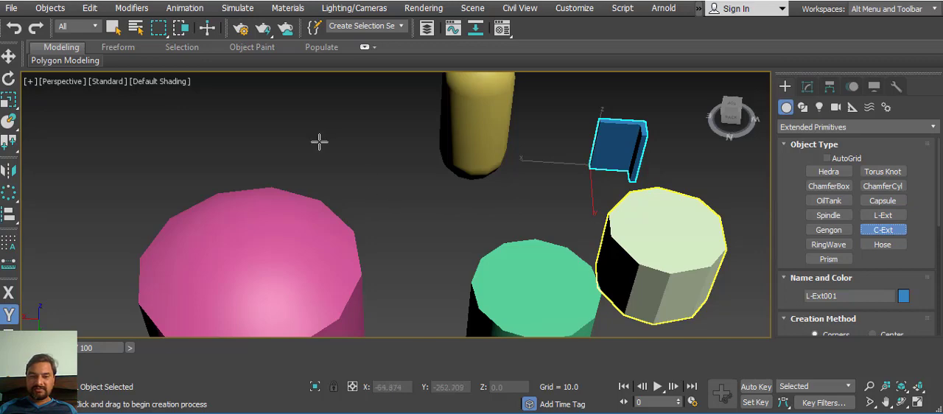
left_click_drag(318, 142, 406, 204)
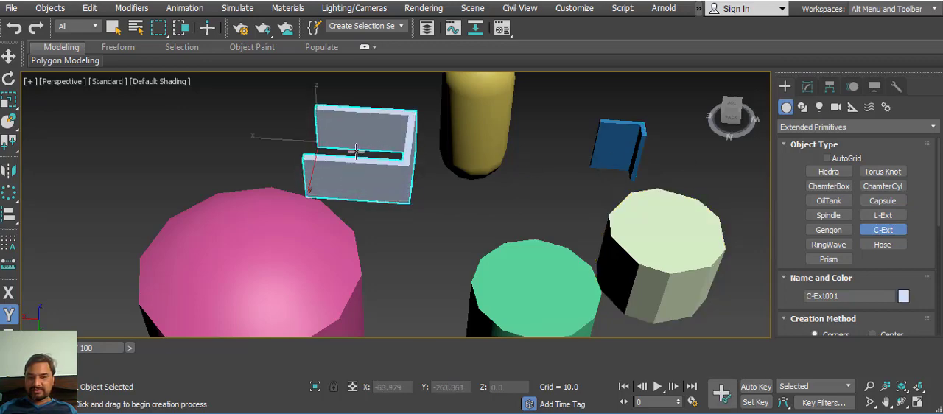
Step: Create a flat RingWave with a jagged inner edge in the empty area beside the C-Ext
left_click(827, 244)
middle_click_drag(393, 199, 549, 224)
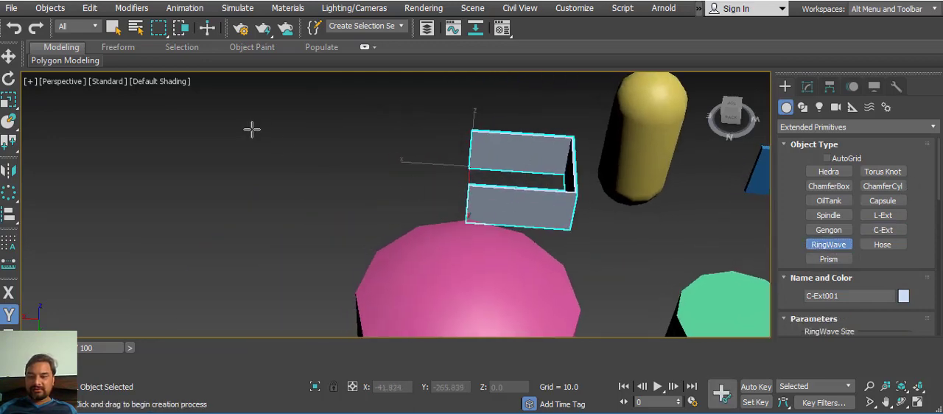
left_click_drag(253, 130, 299, 185)
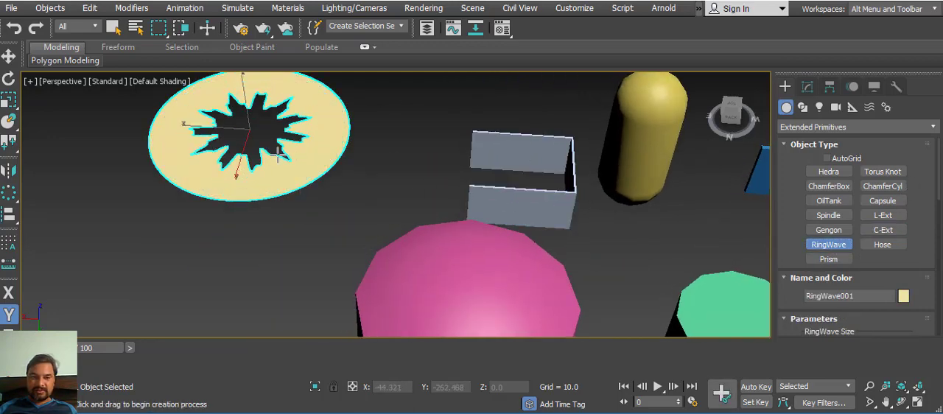
Step: Create a wide ribbed hose beside the RingWave and a second, thin hose between the two
left_click(884, 245)
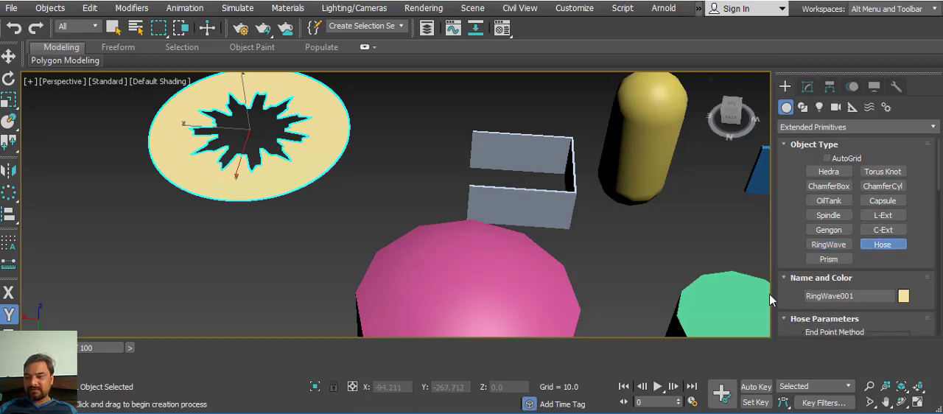
middle_click_drag(310, 243, 467, 225)
left_click_drag(144, 177, 206, 220)
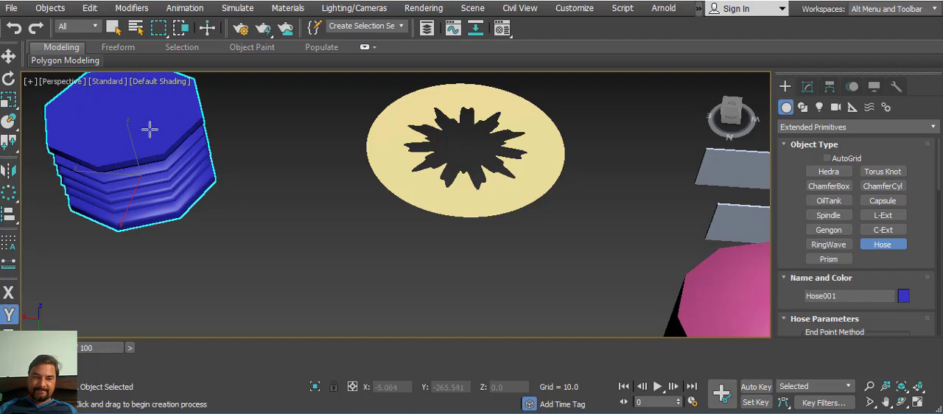
left_click(250, 195)
left_click_drag(250, 195, 360, 242)
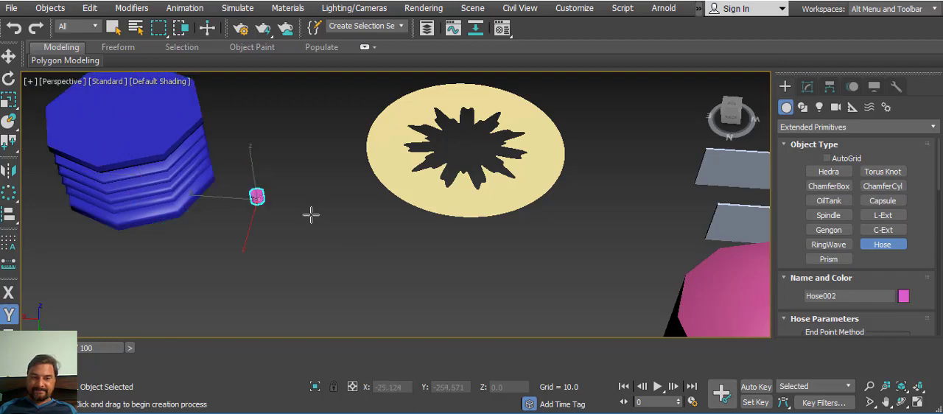
Step: Create a small low triangular prism on the ground in front of the RingWave
middle_click_drag(334, 254, 204, 192, "alt")
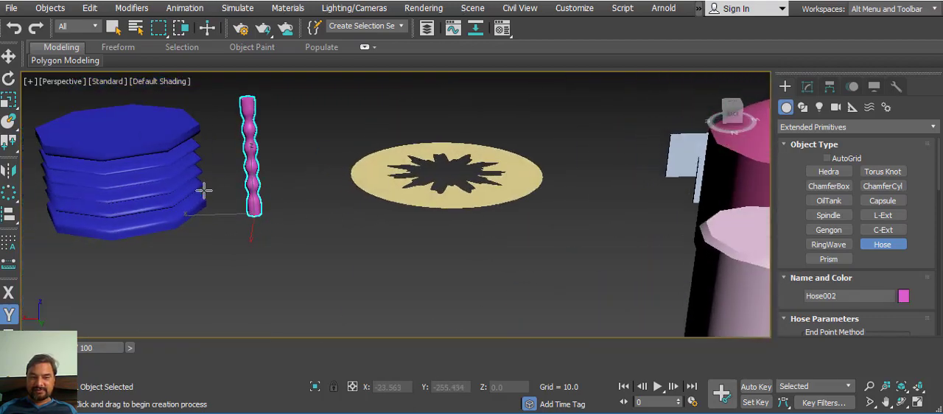
left_click(840, 258)
left_click_drag(383, 277, 425, 248)
middle_click_drag(424, 240, 575, 210)
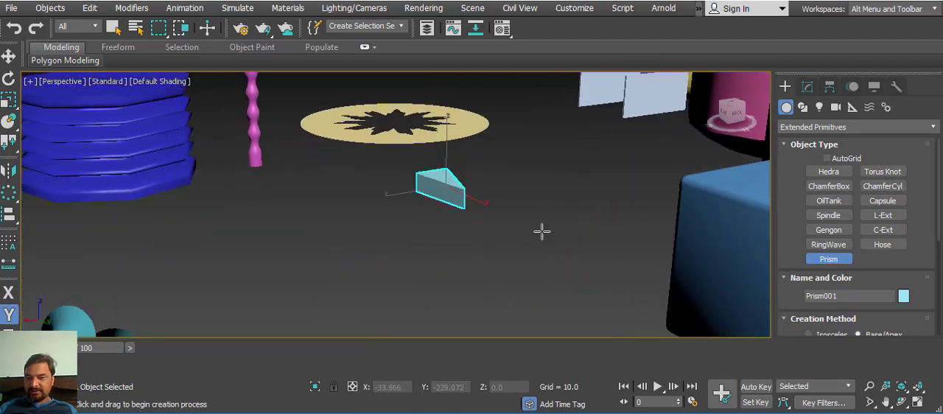
Step: Set the prism's three side segment counts to 26, 67 and 24, and its height segments to 39
left_click(806, 86)
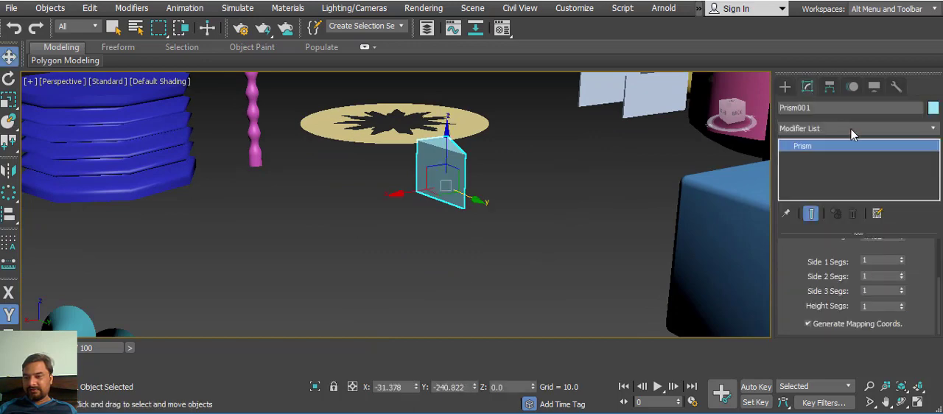
mouse_move(808, 253)
left_mouse_down()
mouse_move(820, 338)
mouse_move(821, 260)
left_mouse_up()
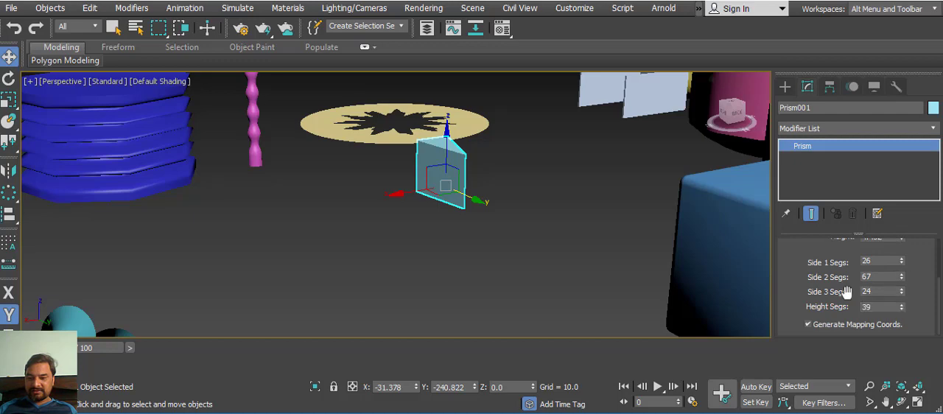
scroll(845, 292, "up", 3)
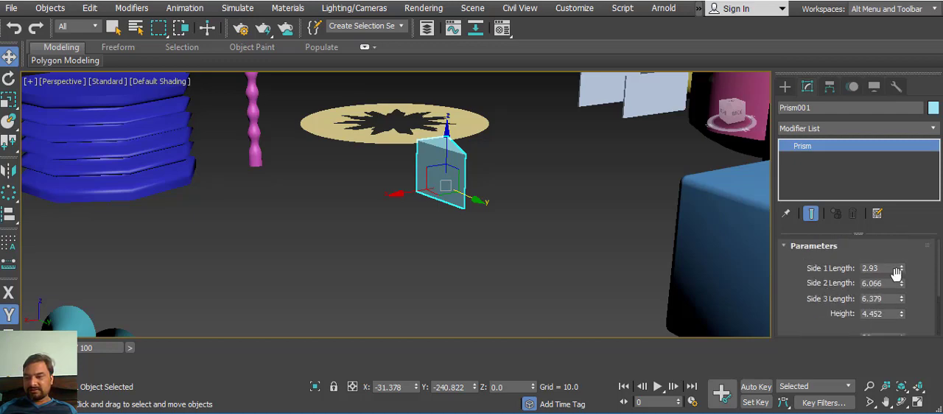
Step: Adjust the prism's side lengths to 6.623, 8.007 and 9.313, and its height to 3.962
left_click_drag(902, 263, 897, 234)
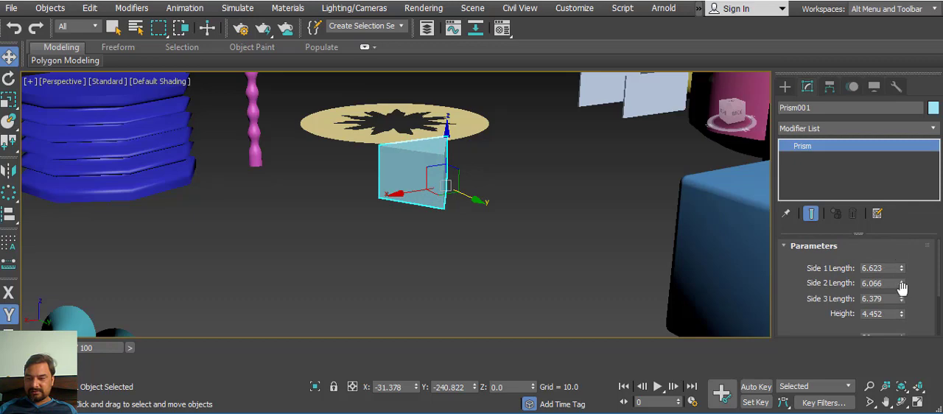
left_click_drag(901, 285, 888, 259)
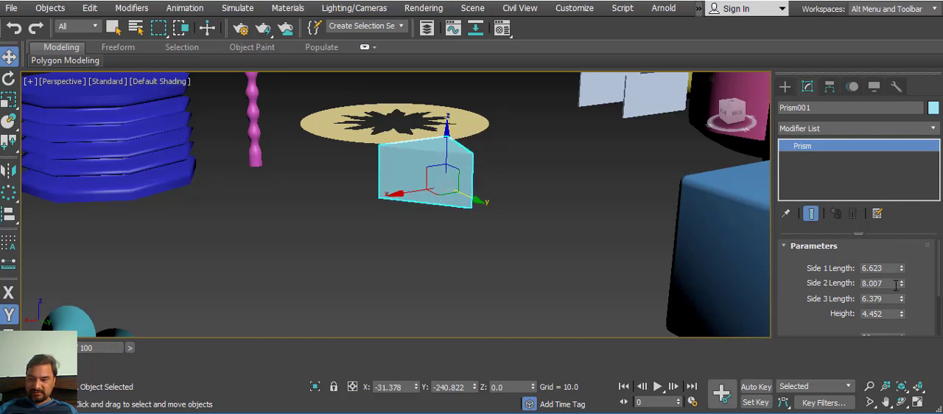
left_click_drag(902, 299, 903, 264)
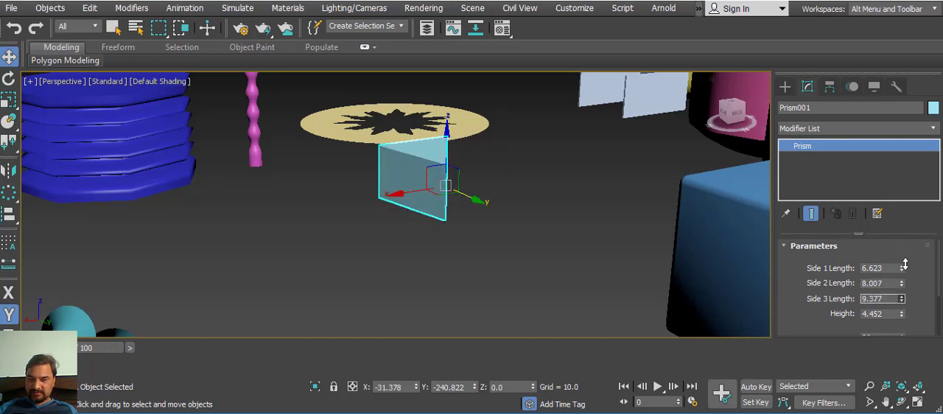
left_click_drag(902, 314, 903, 320)
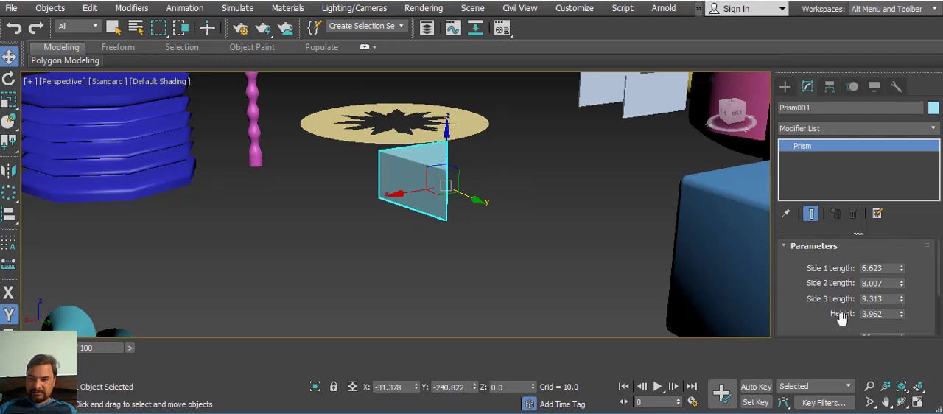
left_click_drag(819, 310, 835, 162)
scroll(872, 310, "up", 3)
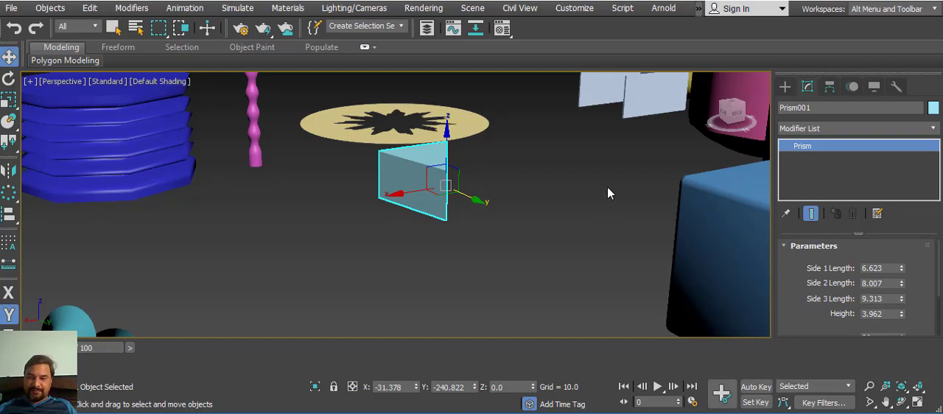
Step: Select the whole row of seven Hedra and move it along the Y axis to just beside the torus knots
middle_click_drag(502, 228, 606, 203)
scroll(639, 244, "down", 5)
scroll(595, 218, "down", 5)
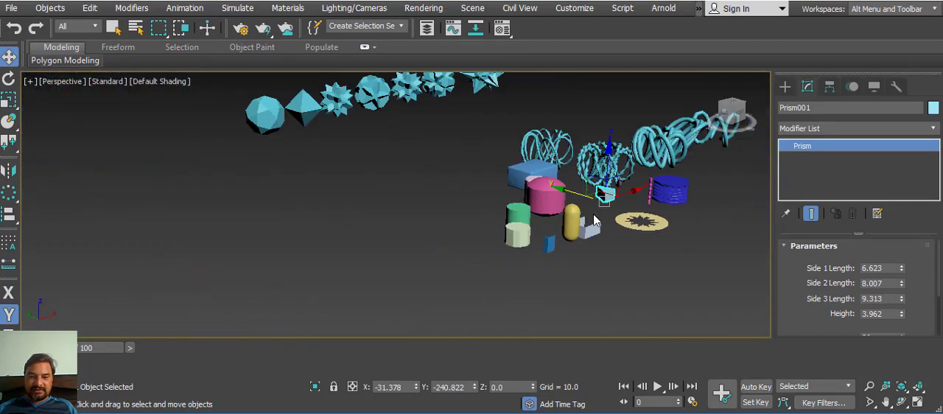
middle_click_drag(558, 221, 586, 255)
middle_click_drag(511, 246, 376, 182)
scroll(570, 215, "down", 4)
left_click_drag(315, 107, 384, 237)
left_click(303, 197)
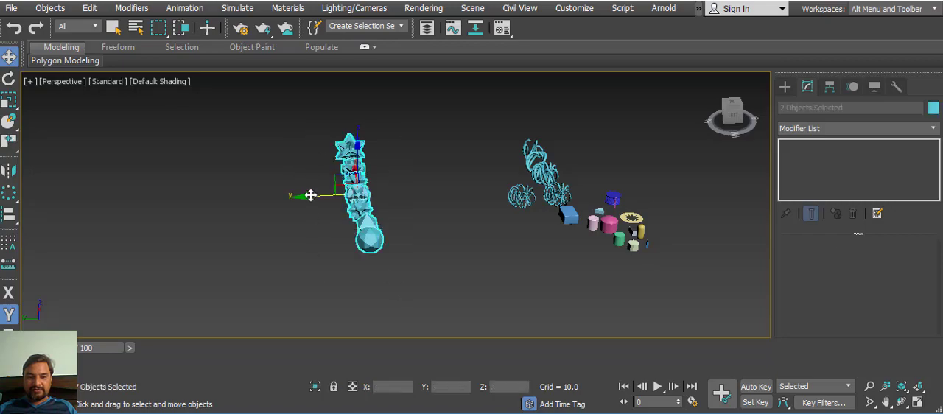
left_click_drag(310, 195, 436, 215)
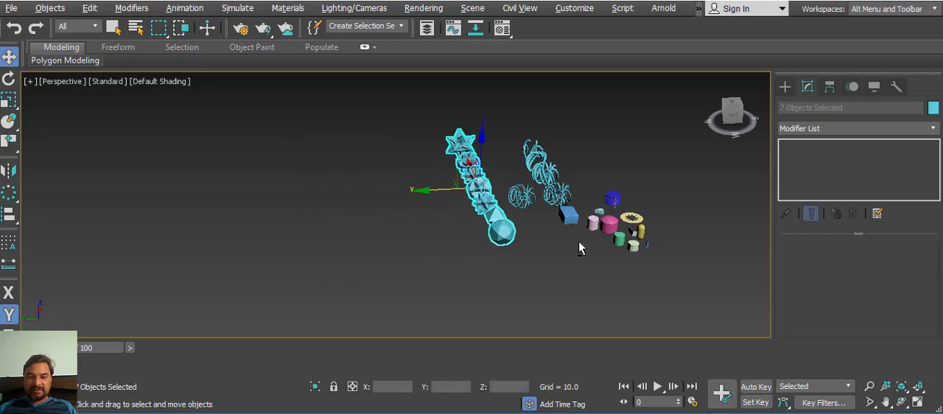
Step: Examine the finished set of extended primitives from several angles, from the small solids to the Hedra and torus knots
middle_click_drag(578, 249, 540, 246, "alt")
scroll(554, 227, "up", 5)
scroll(540, 246, "up", 1)
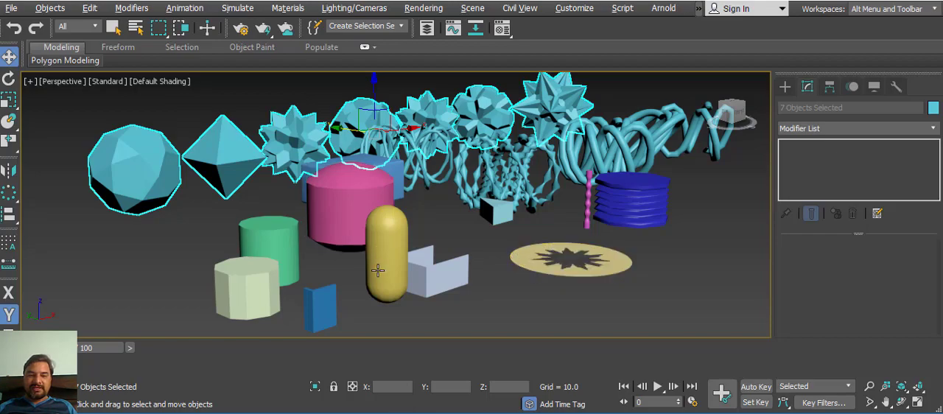
middle_click_drag(378, 271, 440, 232, "alt")
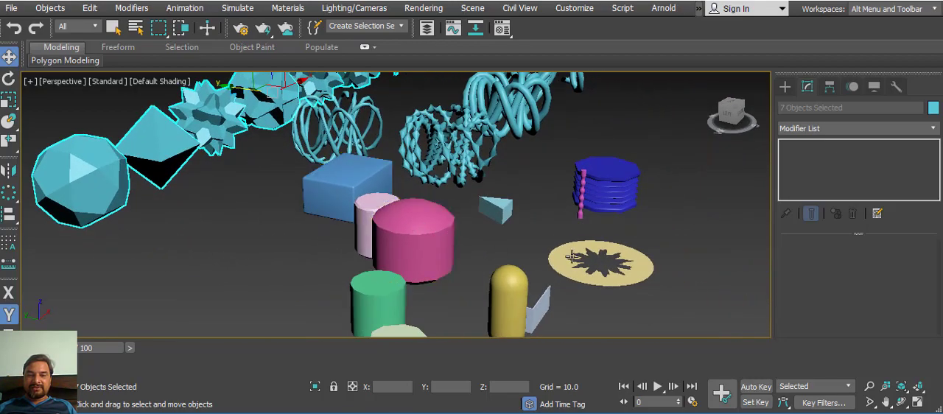
middle_click_drag(398, 202, 394, 256)
scroll(475, 153, "up", 5)
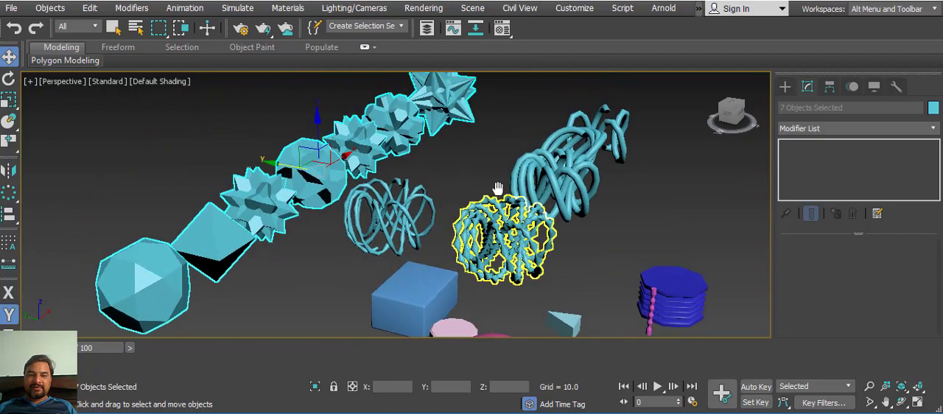
middle_click_drag(469, 216, 427, 229, "alt")
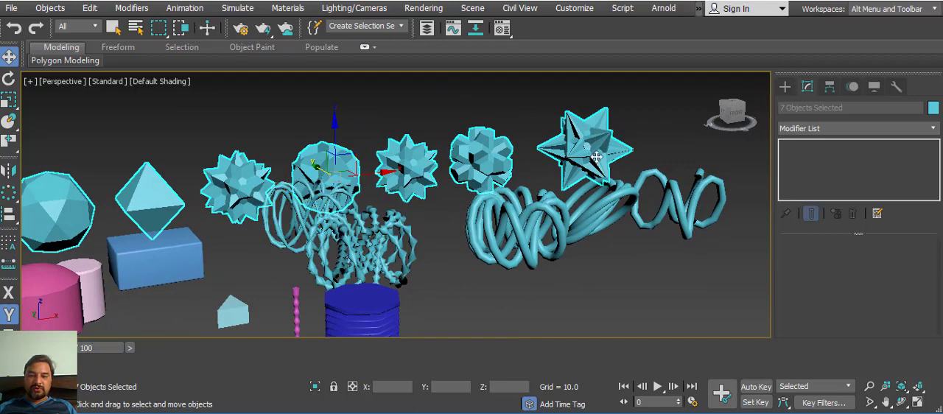